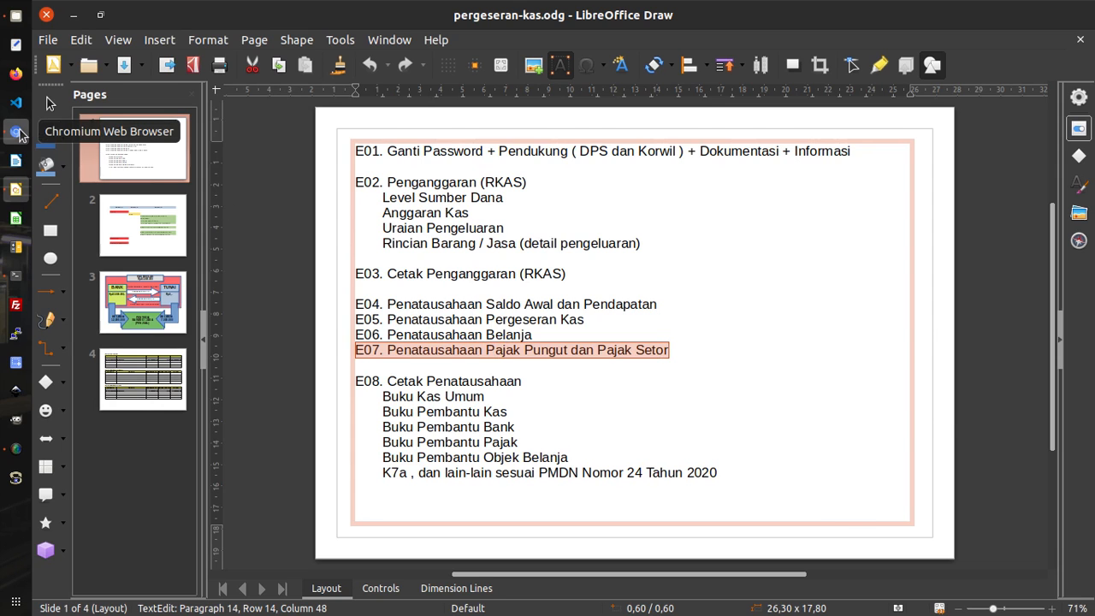
Step: Switch to Chromium and return from the honorarium's expense details to the main Realisasi Belanja list
left_click(15, 132)
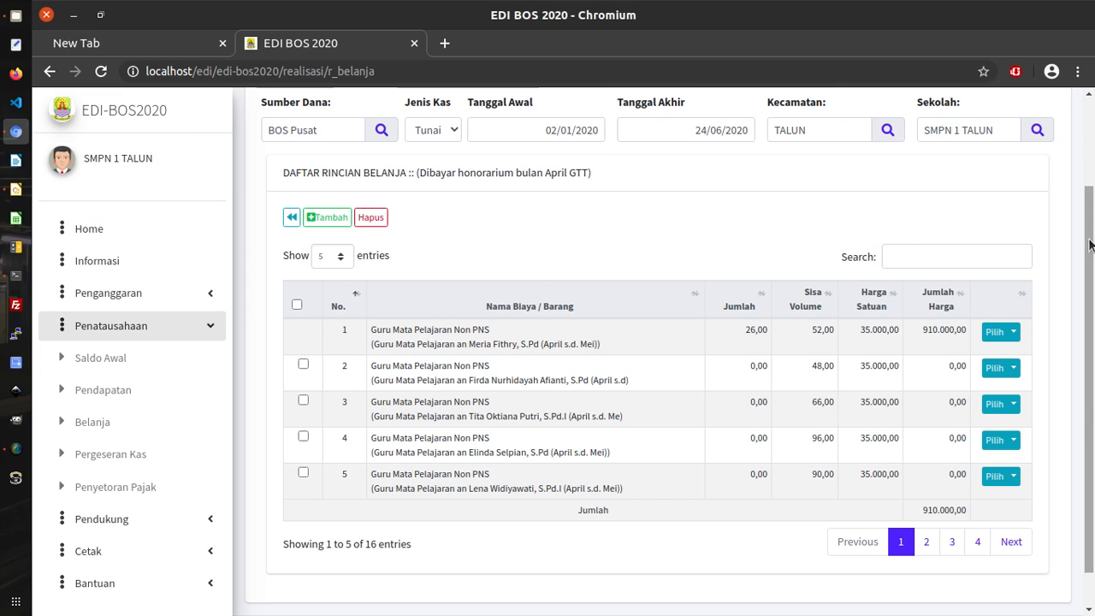
left_click_drag(1091, 247, 1092, 298)
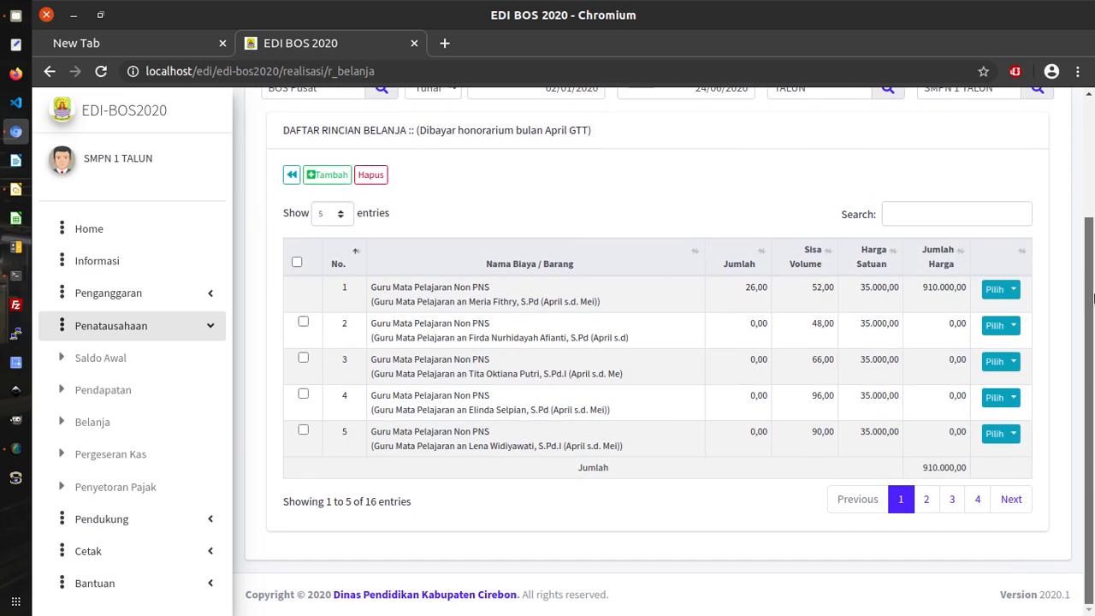
scroll(733, 262, "up", 2)
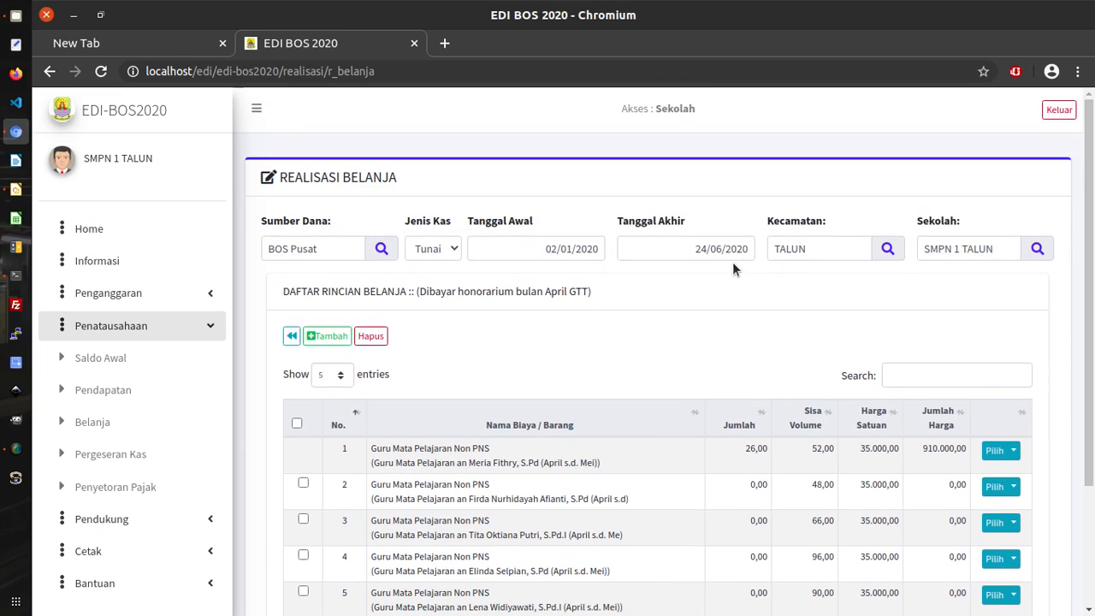
left_click_drag(1094, 305, 1094, 428)
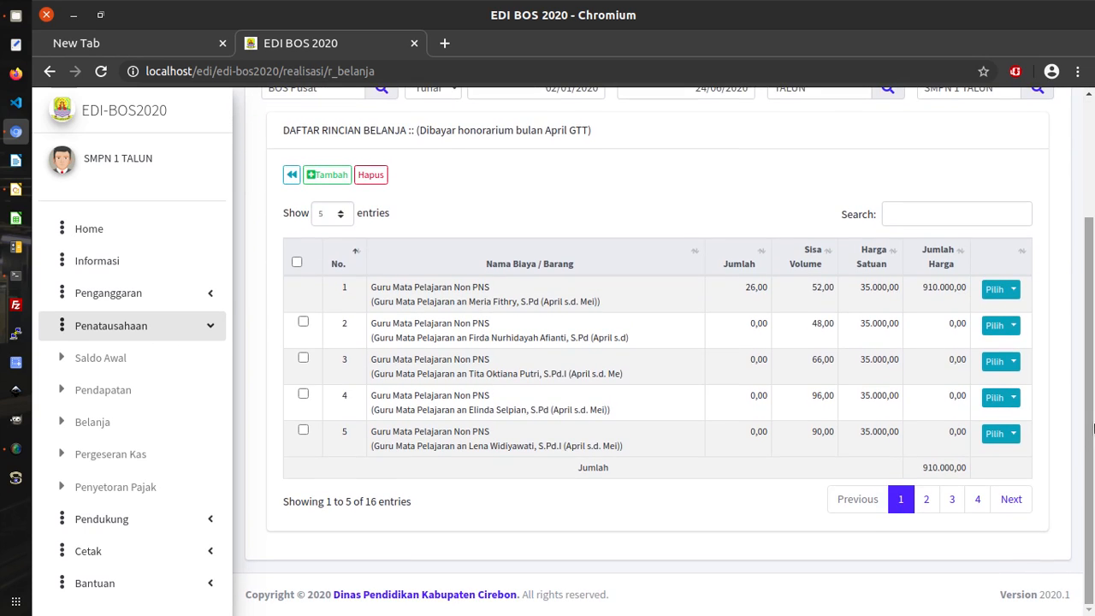
left_click(291, 176)
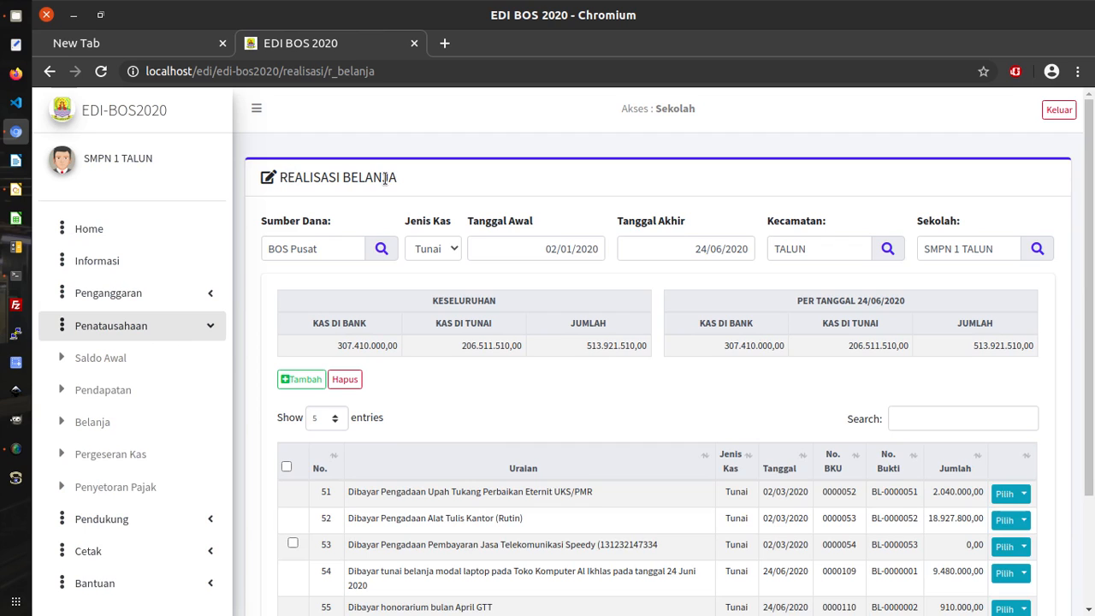
Step: Open the tax collection list (Pungut Pajak) for the expense "Dibayar Pengadaan Alat Tulis Kantor (Rutin)"
scroll(843, 414, "down", 1)
scroll(843, 414, "down", 1)
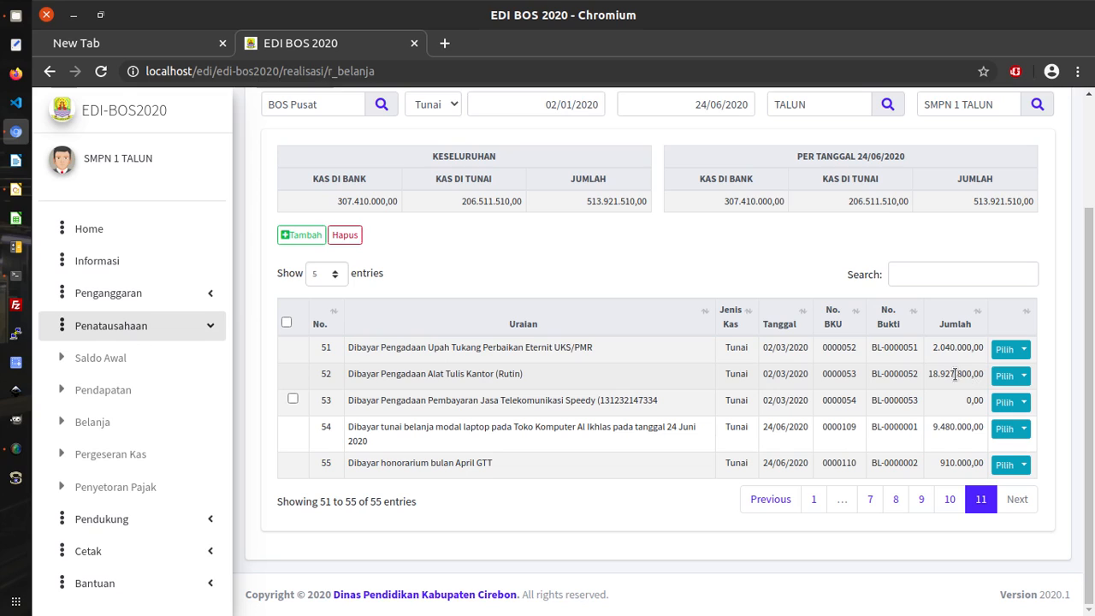
left_click(1024, 377)
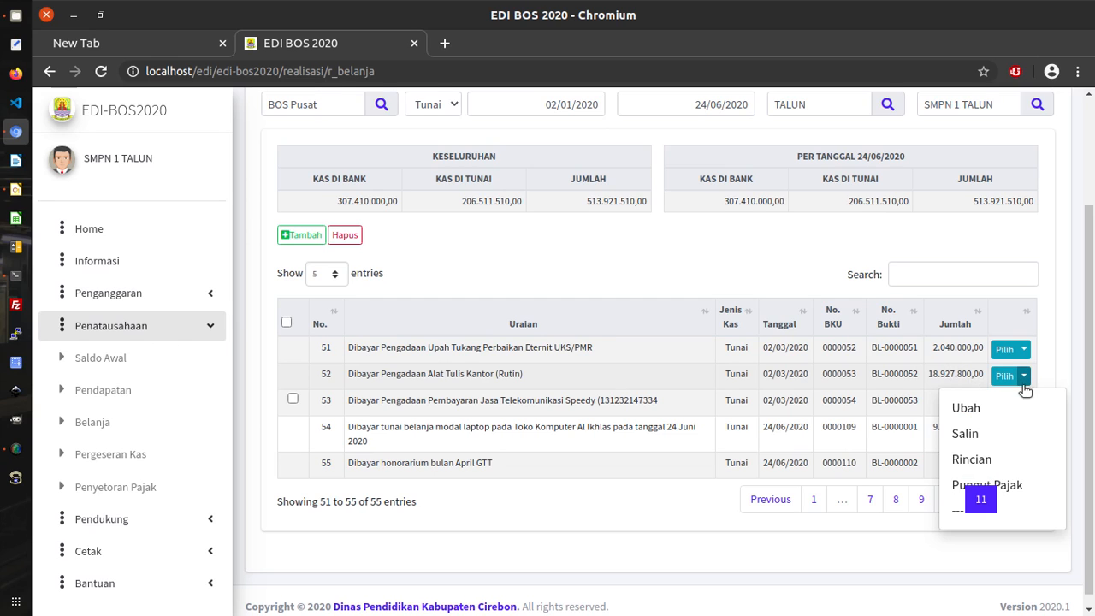
scroll(1025, 385, "down", 1)
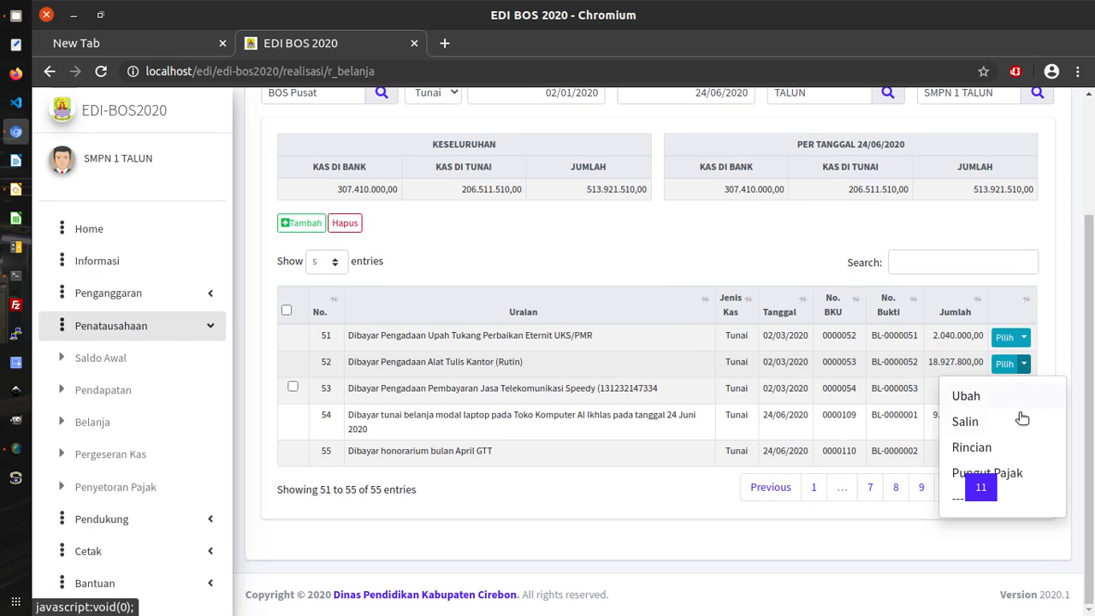
left_click(1015, 476)
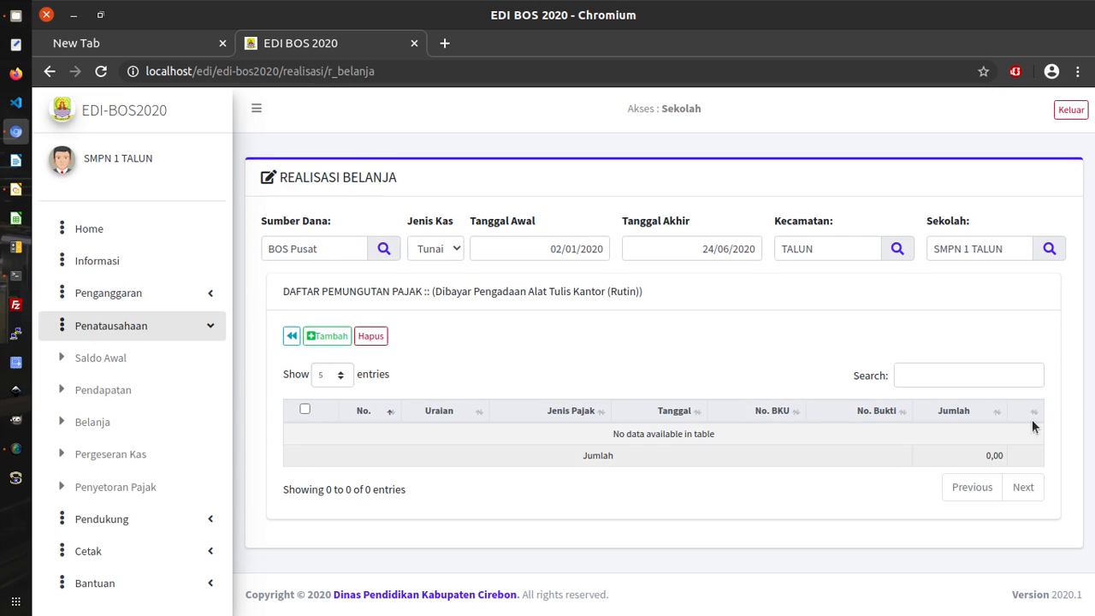
Step: Add a tax collection record of type PPN to this expense and save it
left_click(327, 340)
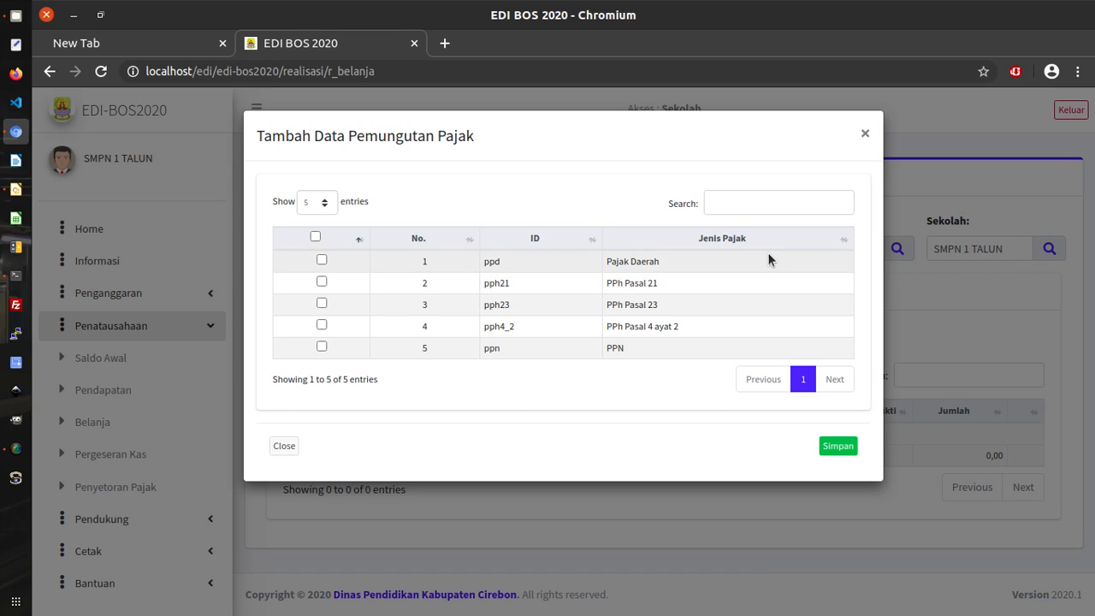
left_click(322, 347)
left_click(828, 445)
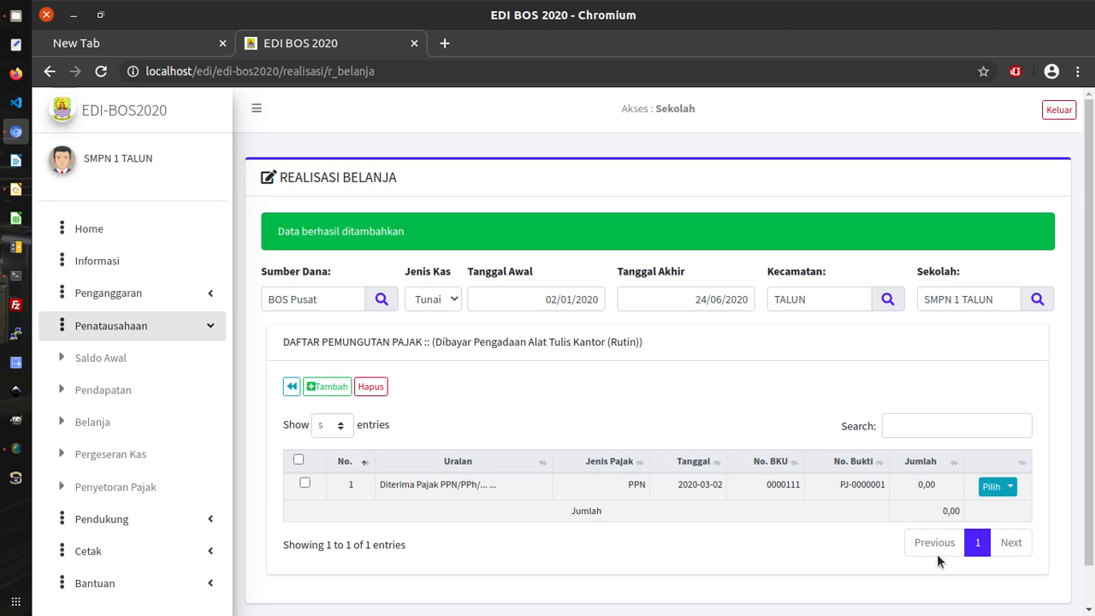
left_click(1010, 487)
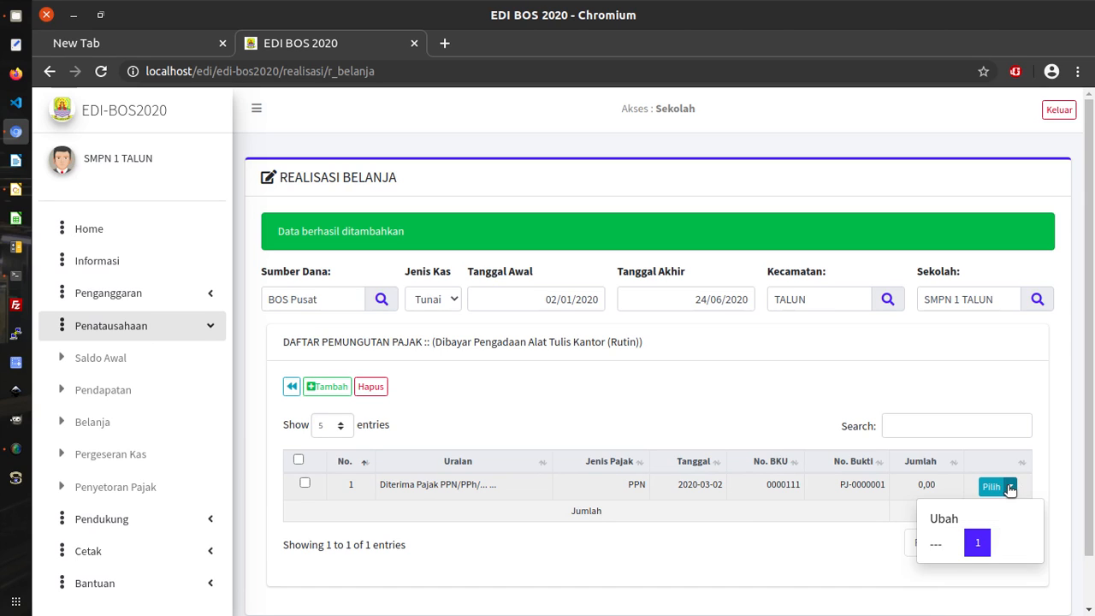
left_click(934, 518)
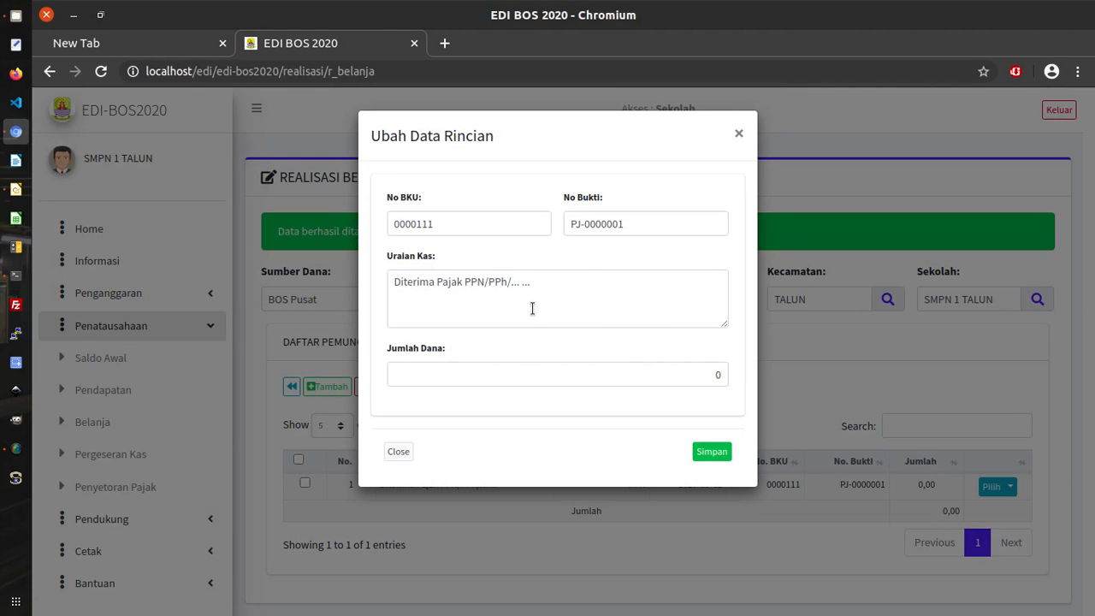
left_click(453, 222)
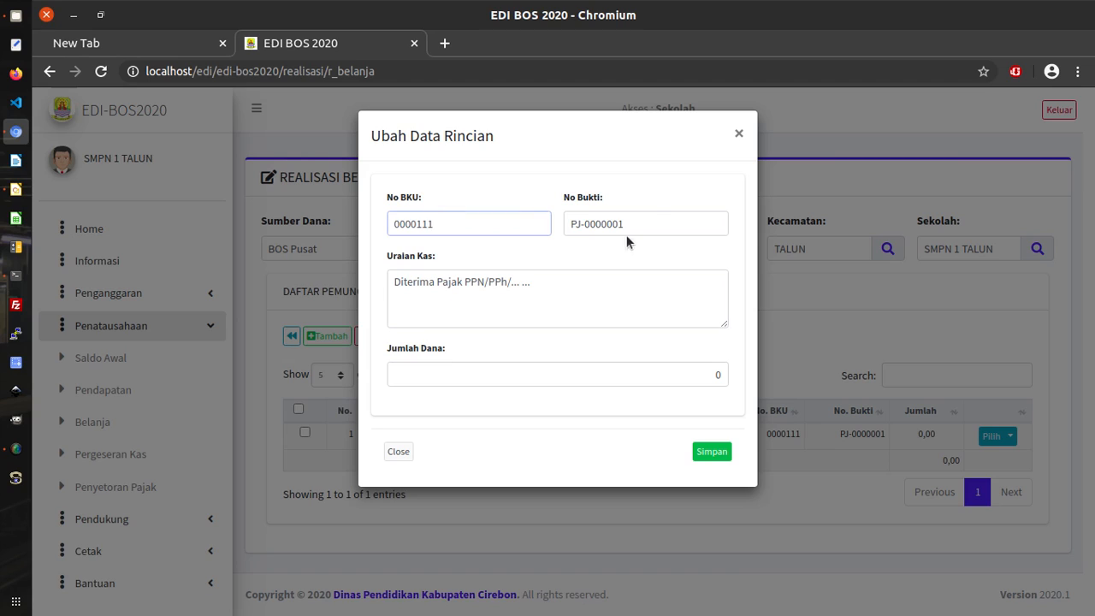
left_click(659, 222)
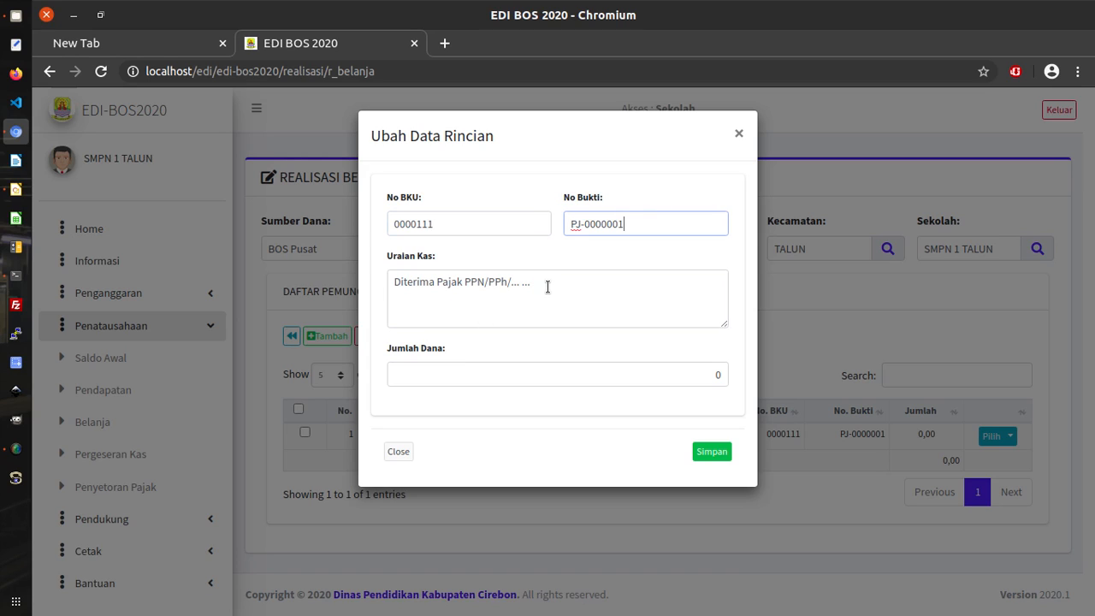
left_click_drag(548, 286, 392, 274)
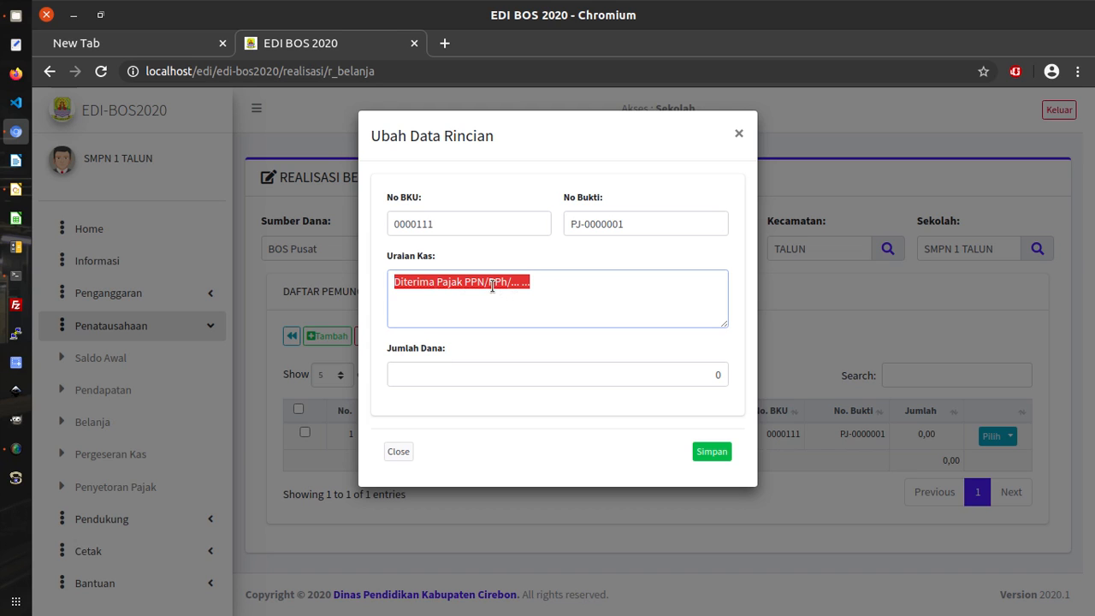
left_click(737, 134)
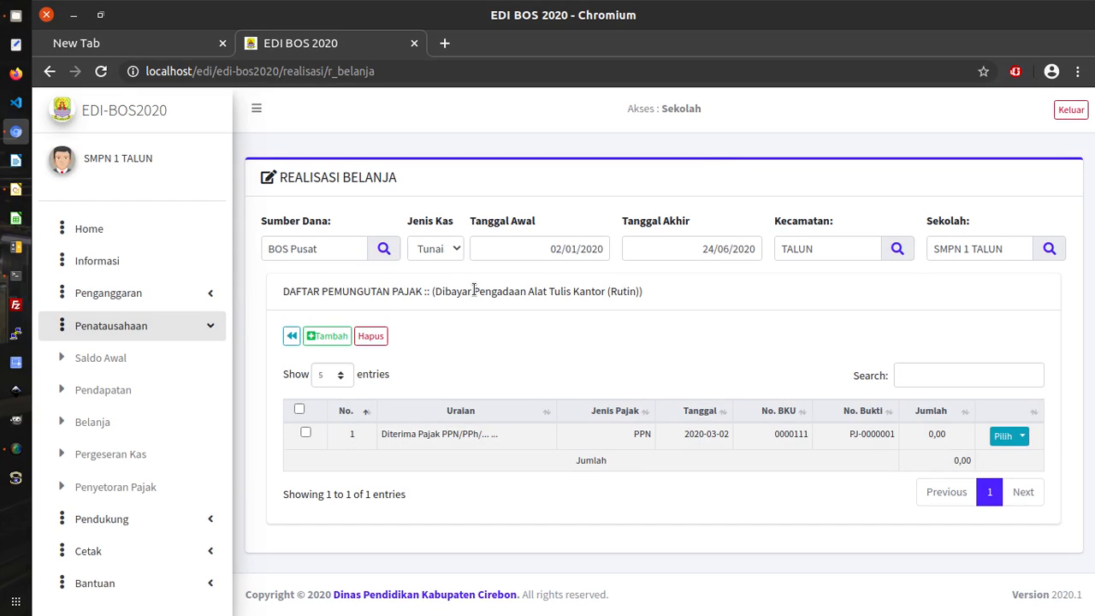
Step: Copy the text "Pengadaan Alat Tulis Kantor (Rutin)" from the tax collection list heading
left_click_drag(474, 289, 641, 293)
right_click(638, 294)
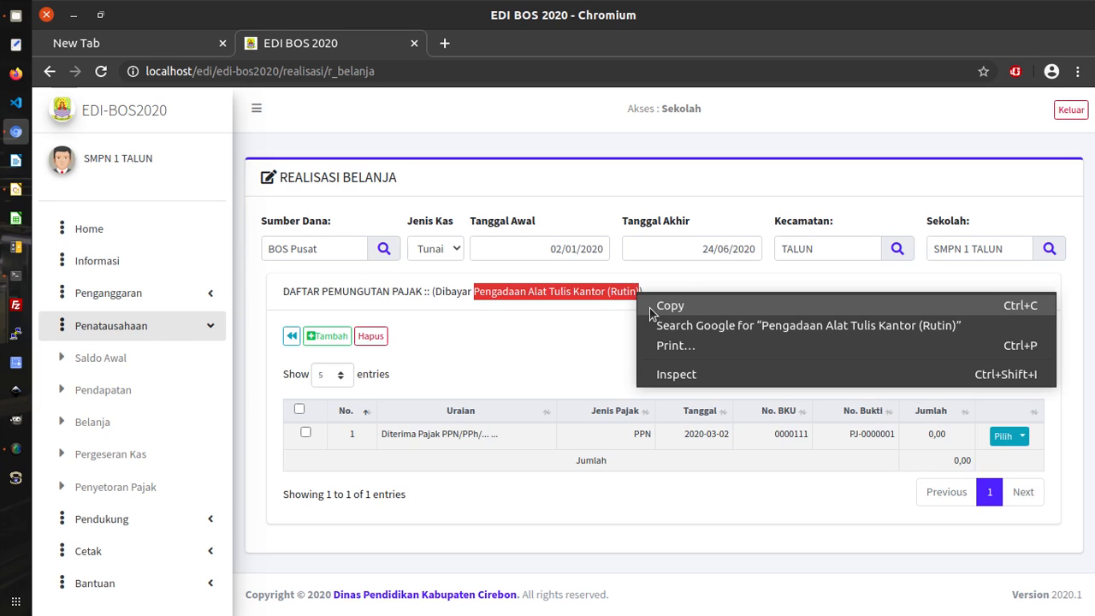
left_click(653, 308)
Step: Edit the PPN record's Uraian Kas to read "Diterima PPN Pengadaan Alat Tulis Kantor (Rutin)", using the copied expense text
left_click(1023, 437)
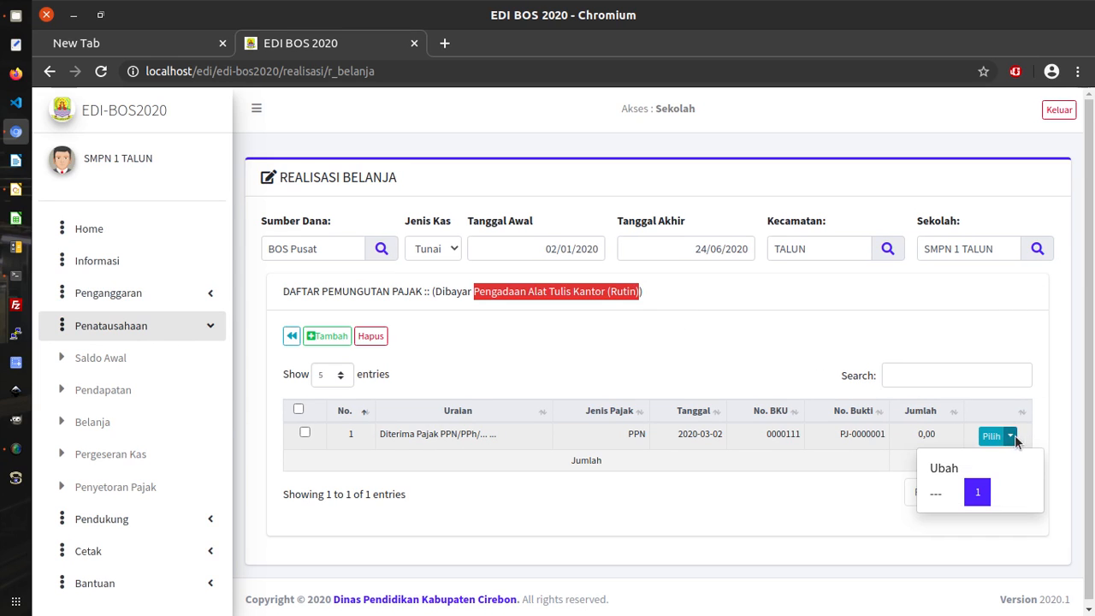
left_click(941, 469)
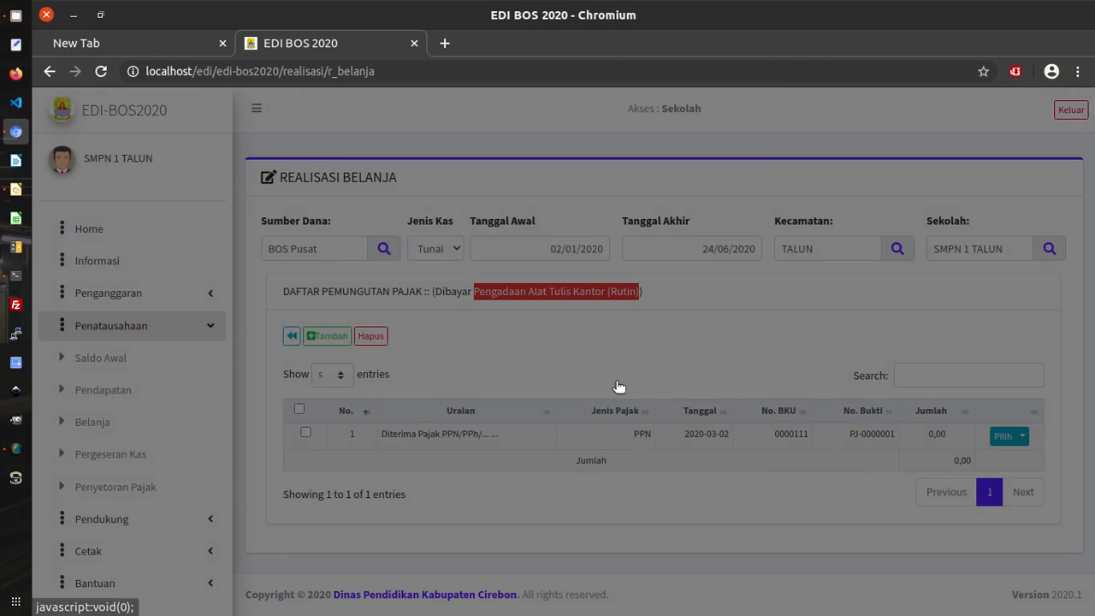
left_click(562, 305)
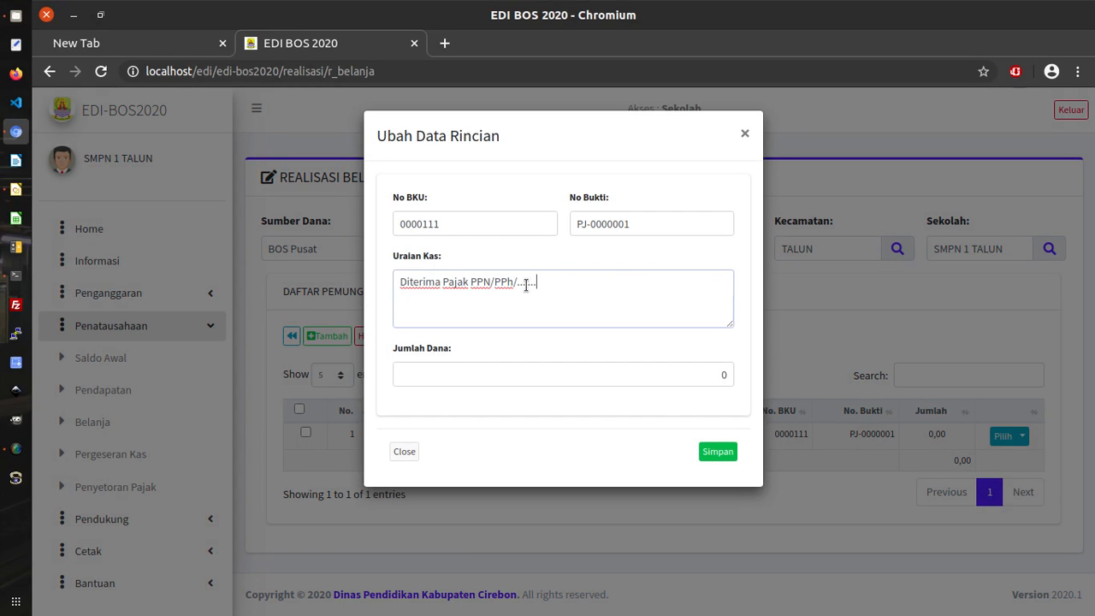
left_click(444, 289, "shift")
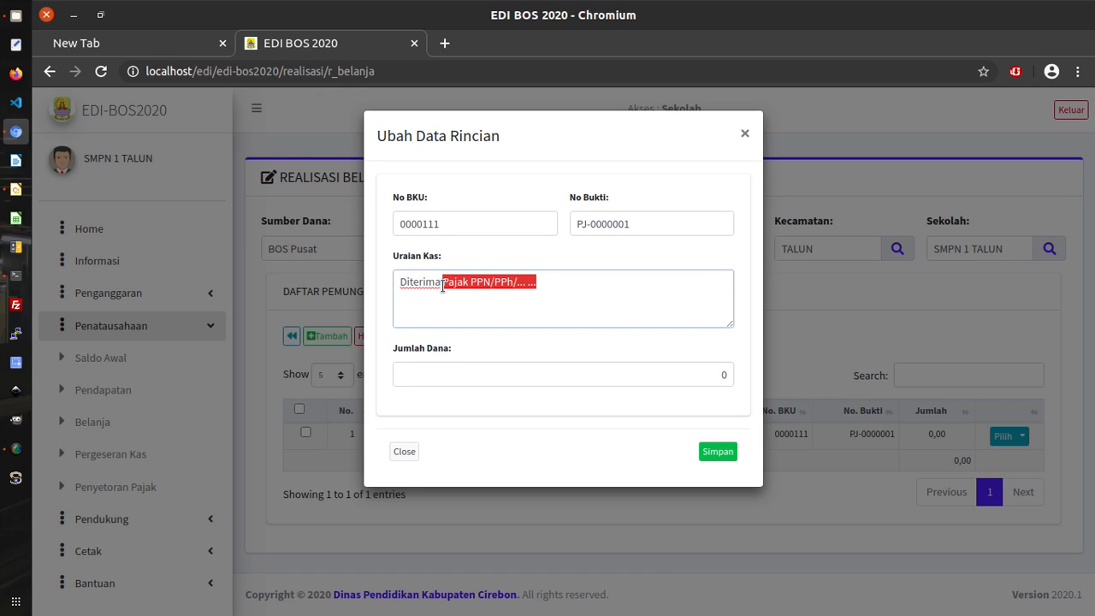
type("PPN")
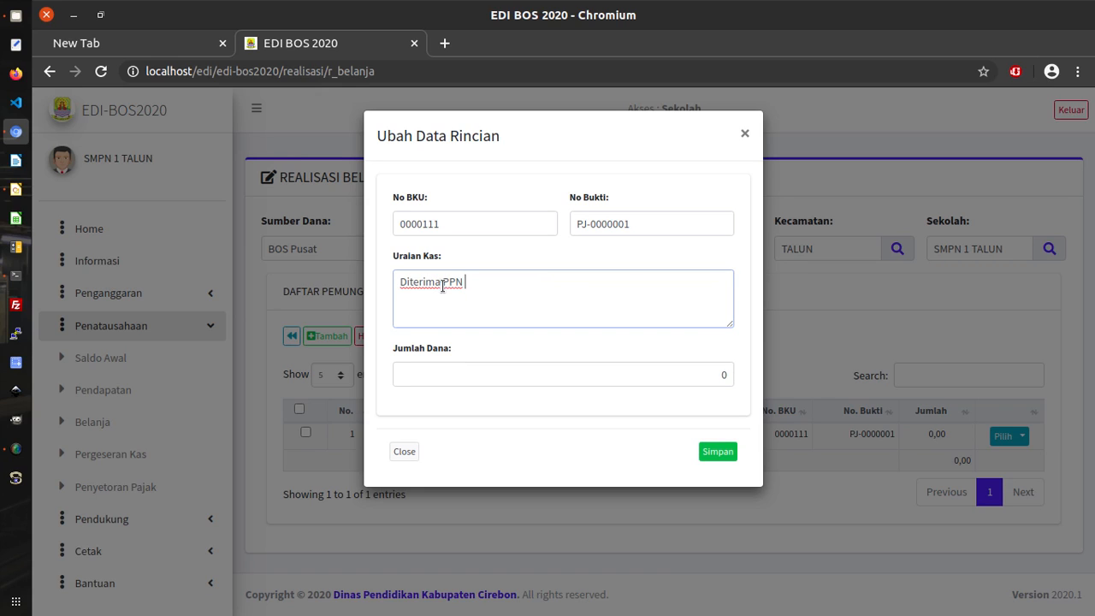
key("ctrl+v")
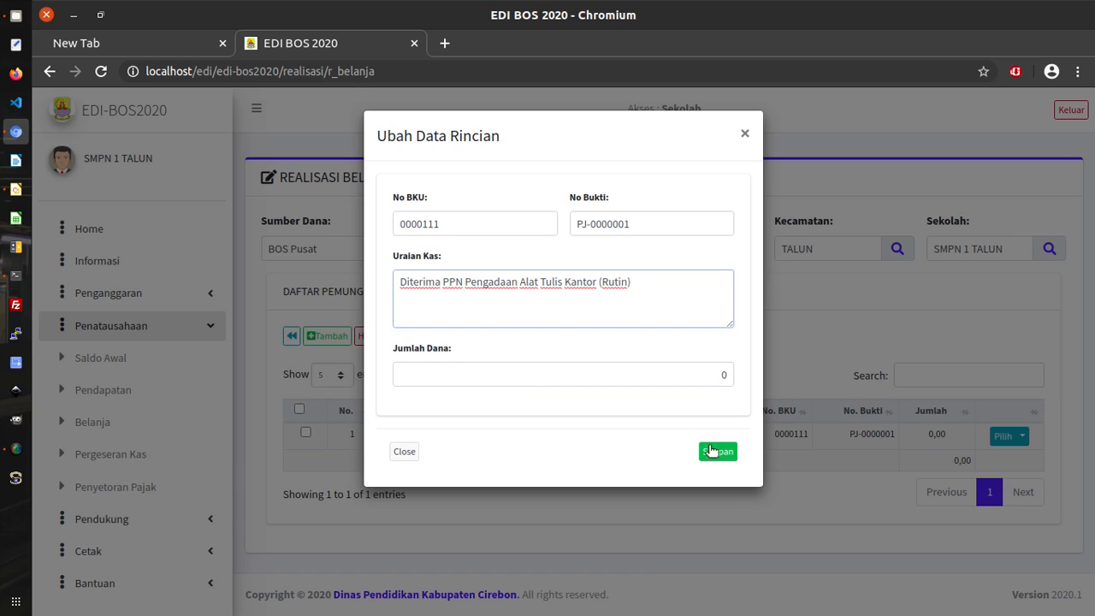
Step: Set the PPN record's Jumlah Dana to 1800000 and save the record
left_click_drag(694, 377, 729, 382)
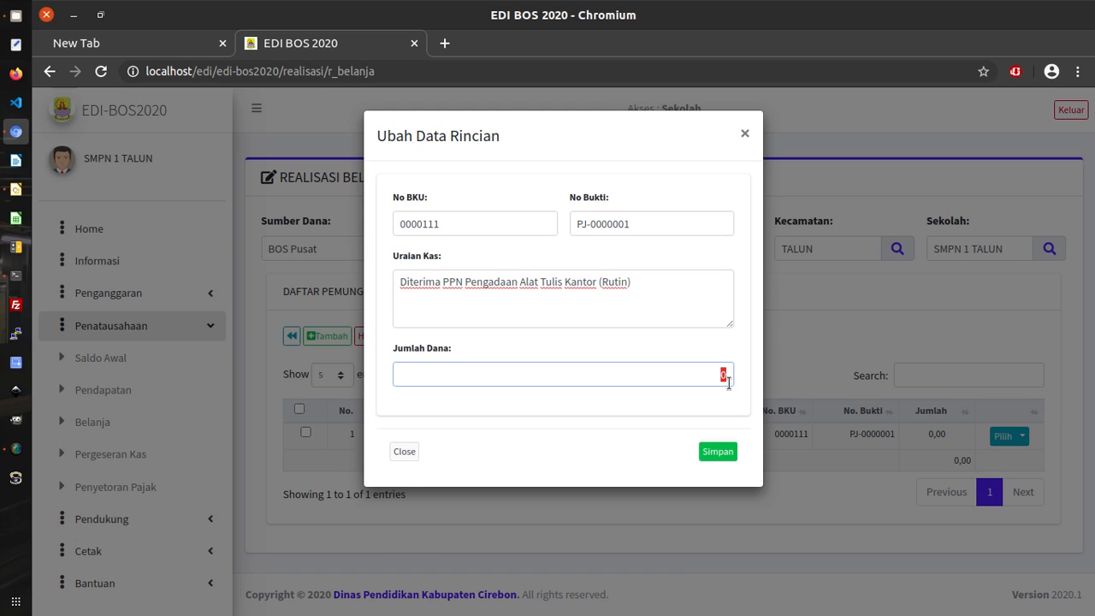
type("1800000")
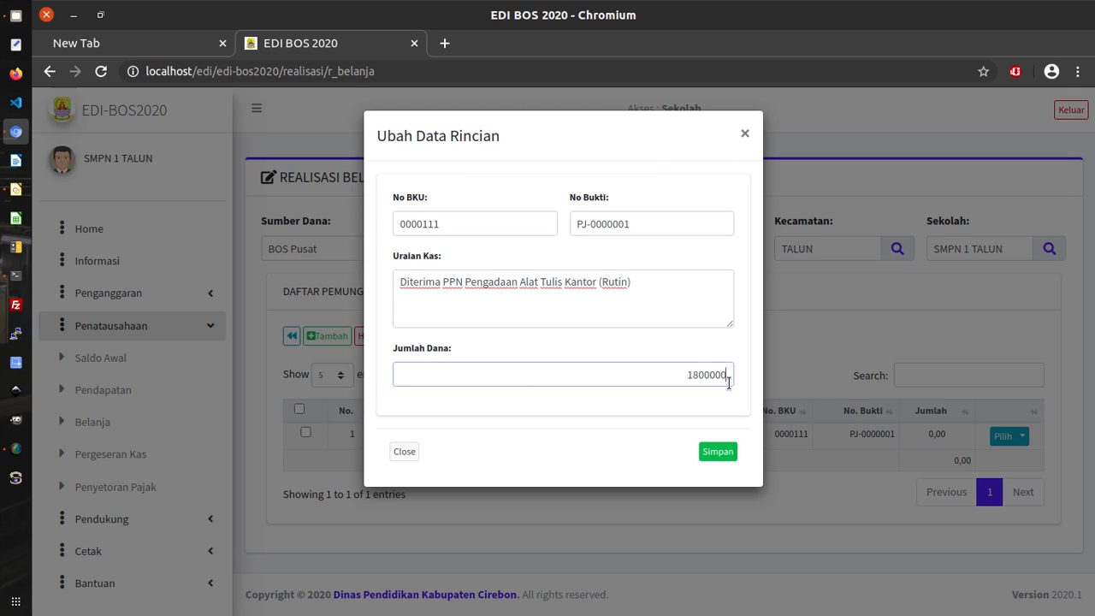
left_click(732, 453)
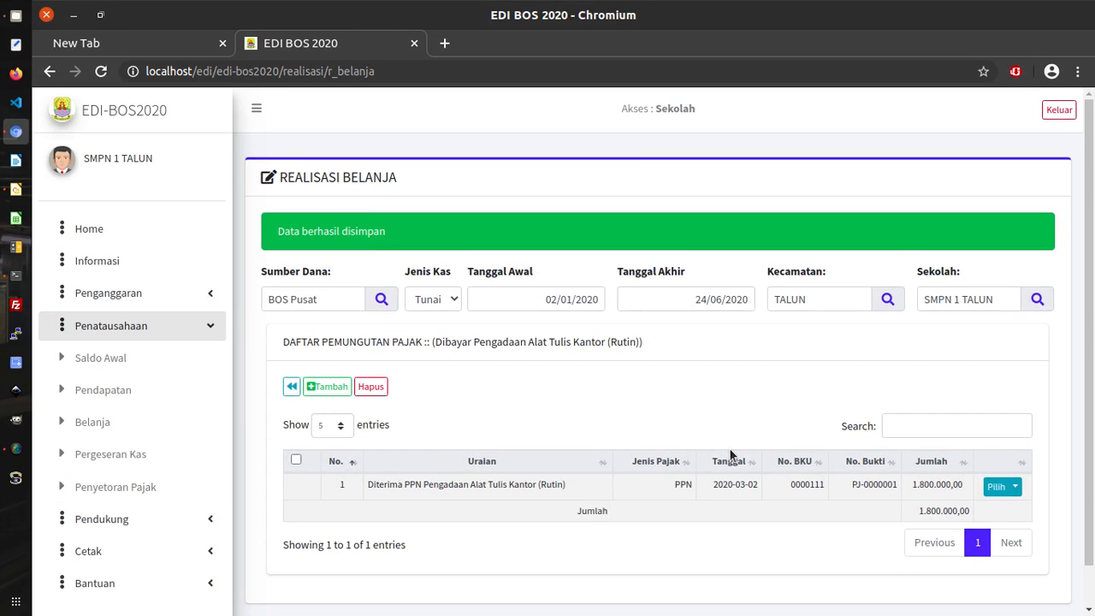
Step: Return to the expense list and examine the Pajak Pungut note and date of the "Pengadaan Alat Tulis Kantor (Rutin)" entry
scroll(841, 459, "down", 1)
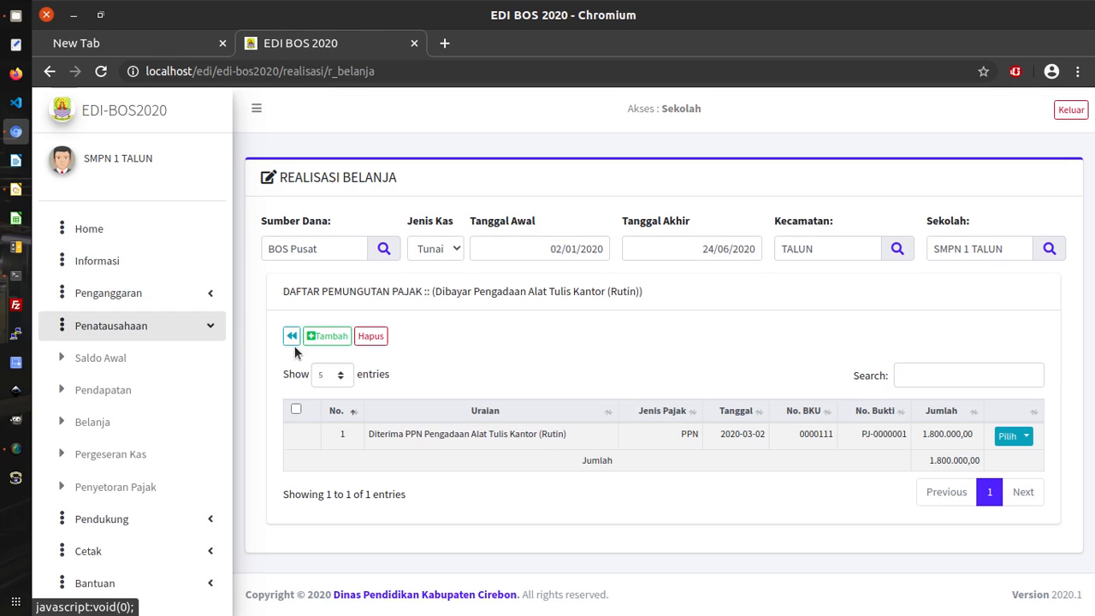
left_click(292, 337)
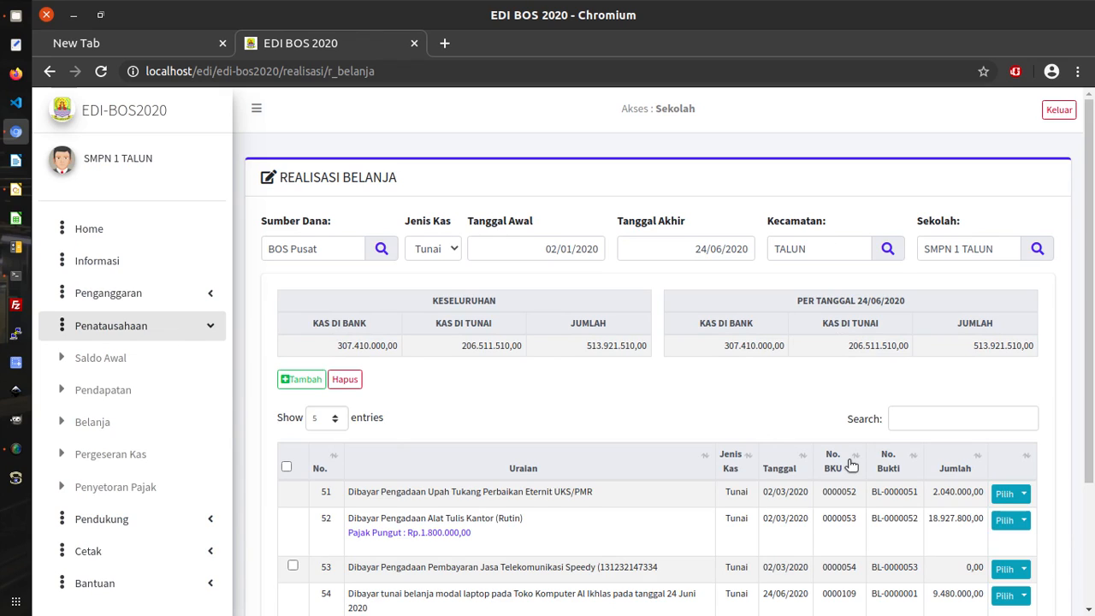
scroll(860, 475, "down", 1)
scroll(860, 485, "down", 1)
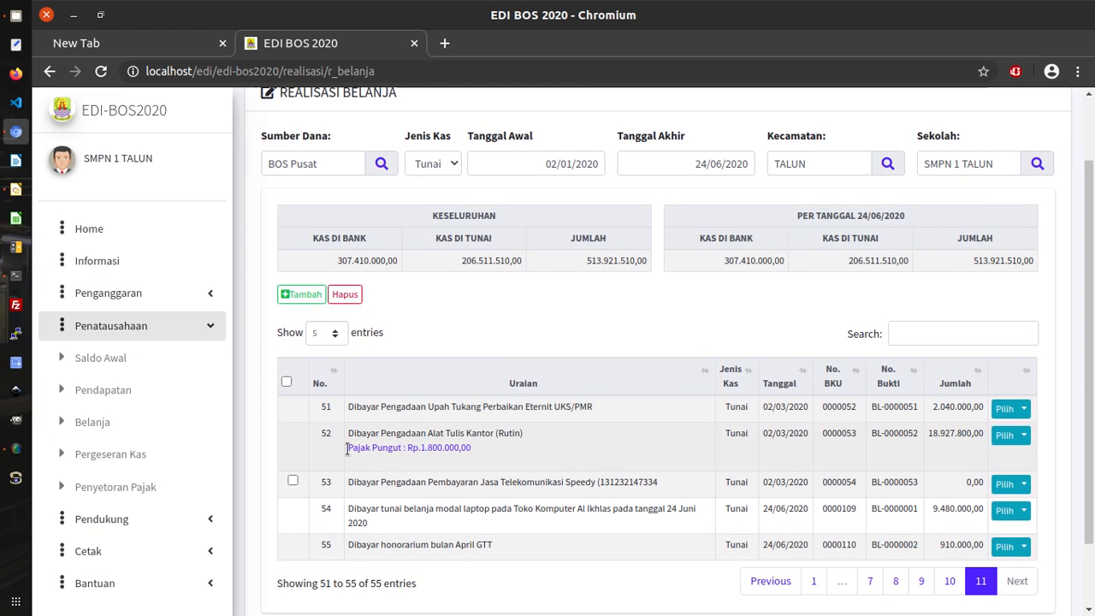
left_click_drag(348, 446, 471, 452)
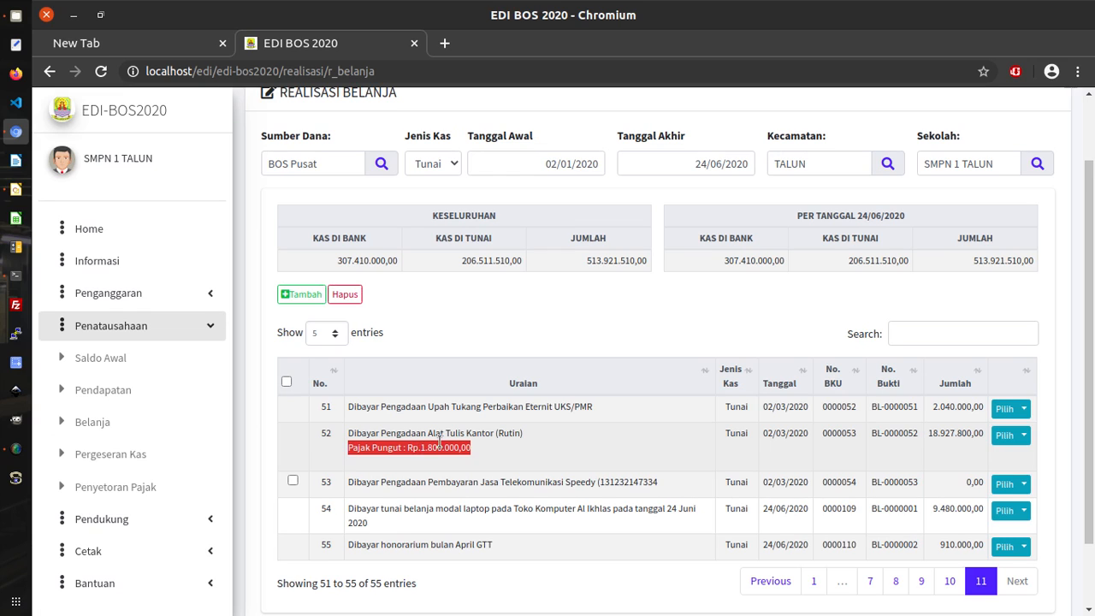
left_click(473, 451)
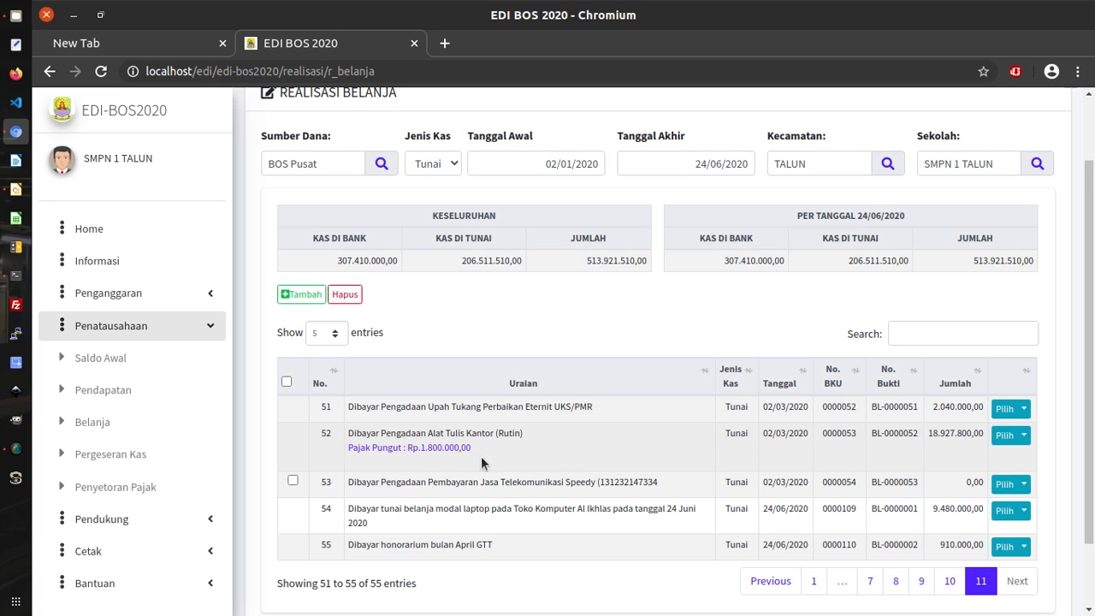
left_click_drag(474, 450, 349, 445)
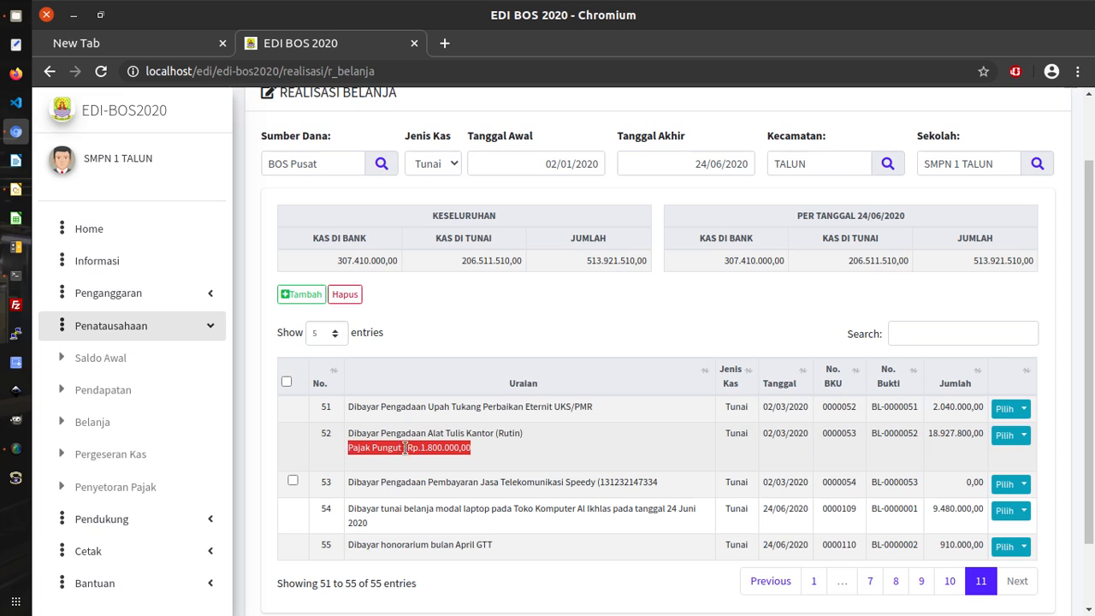
left_click(474, 448)
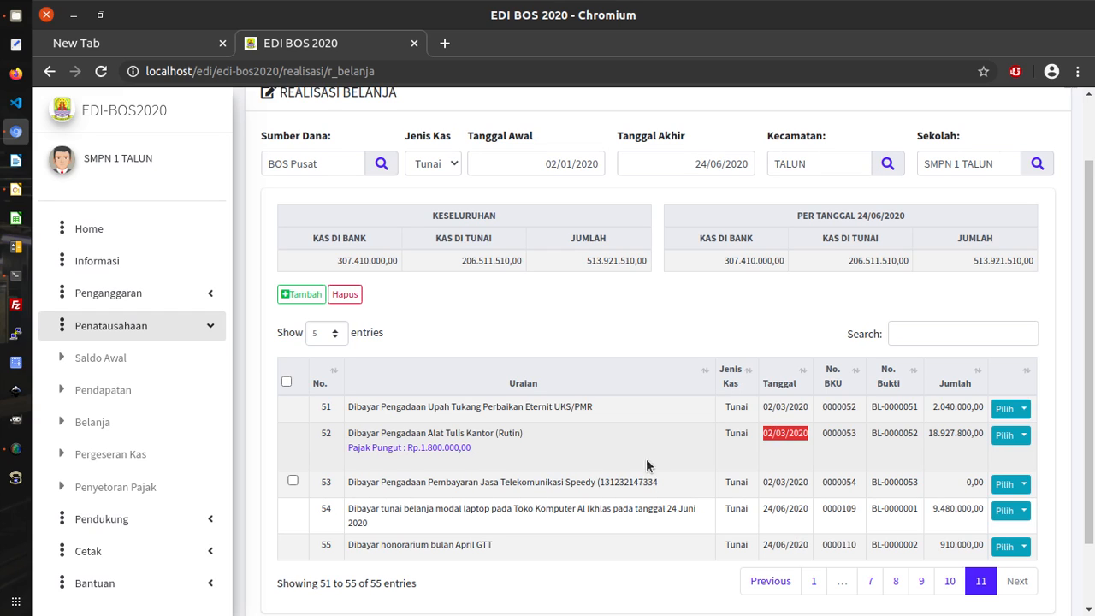
left_click(472, 455)
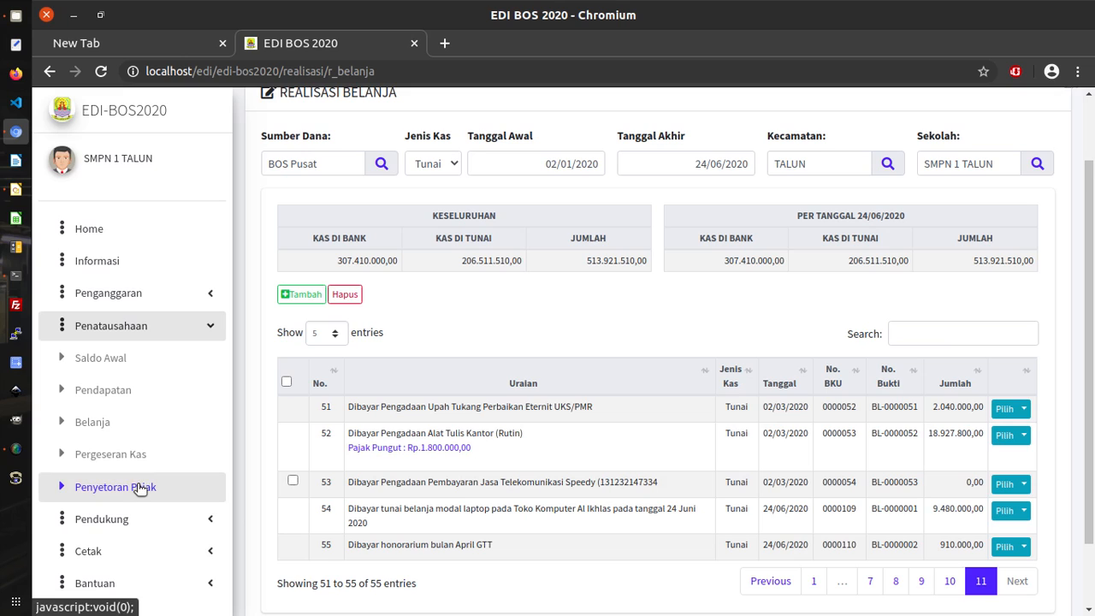
Step: Open the Penyetoran Pajak page and choose TALUN as the Kecamatan and SMPN 1 TALUN as the Sekolah
left_click(161, 325)
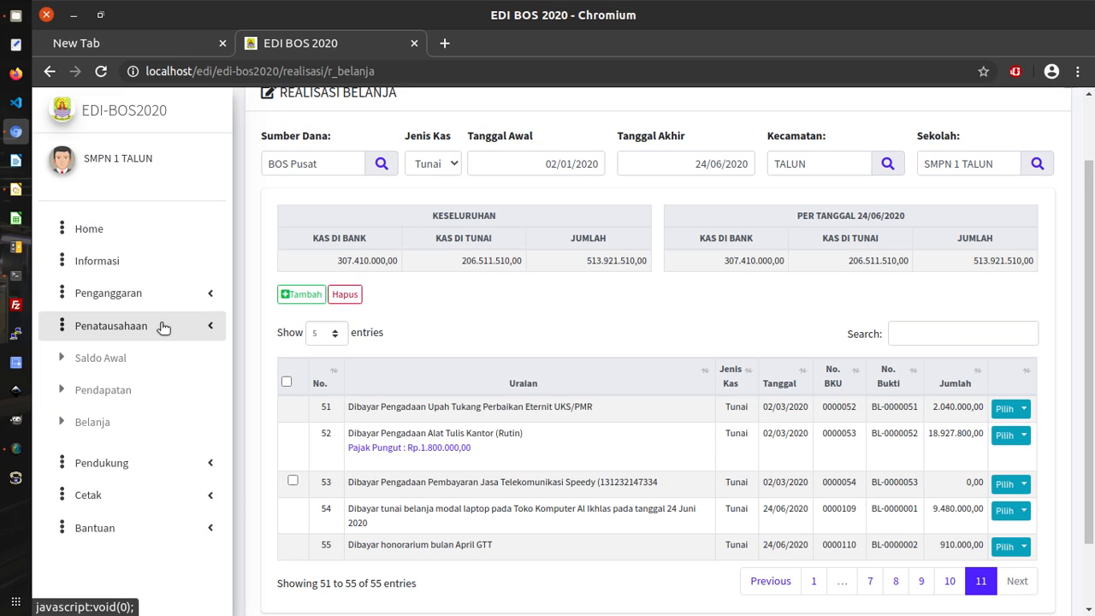
left_click(161, 325)
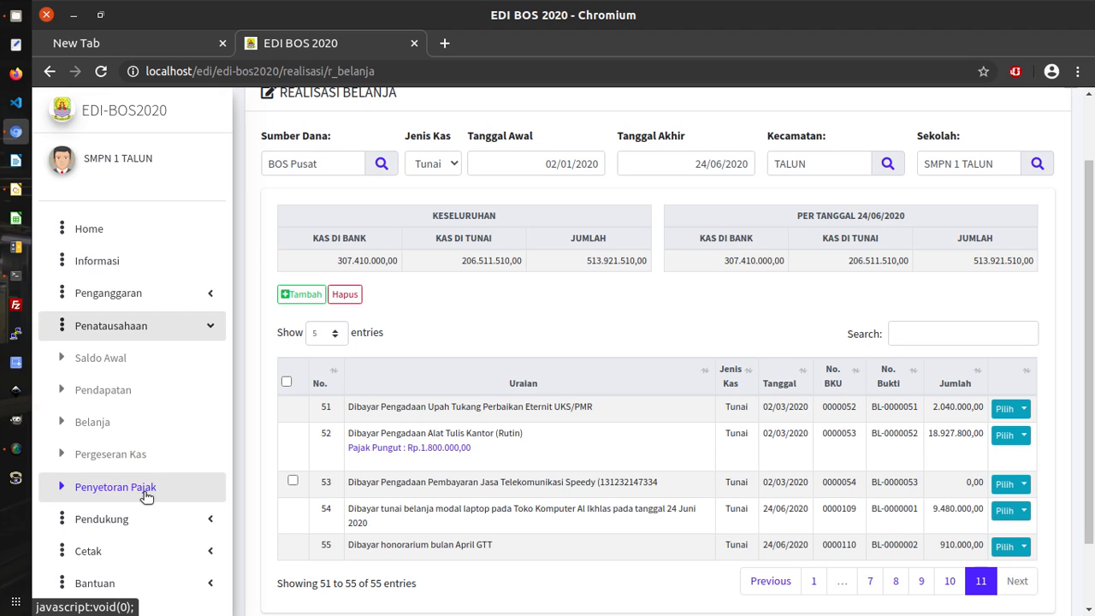
left_click(146, 494)
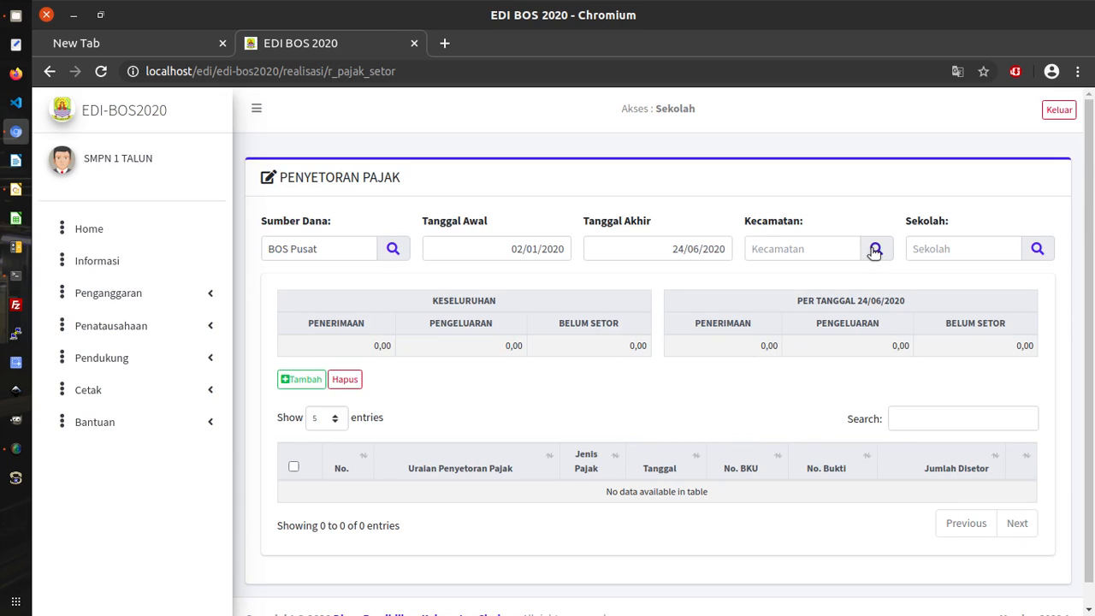
left_click(875, 249)
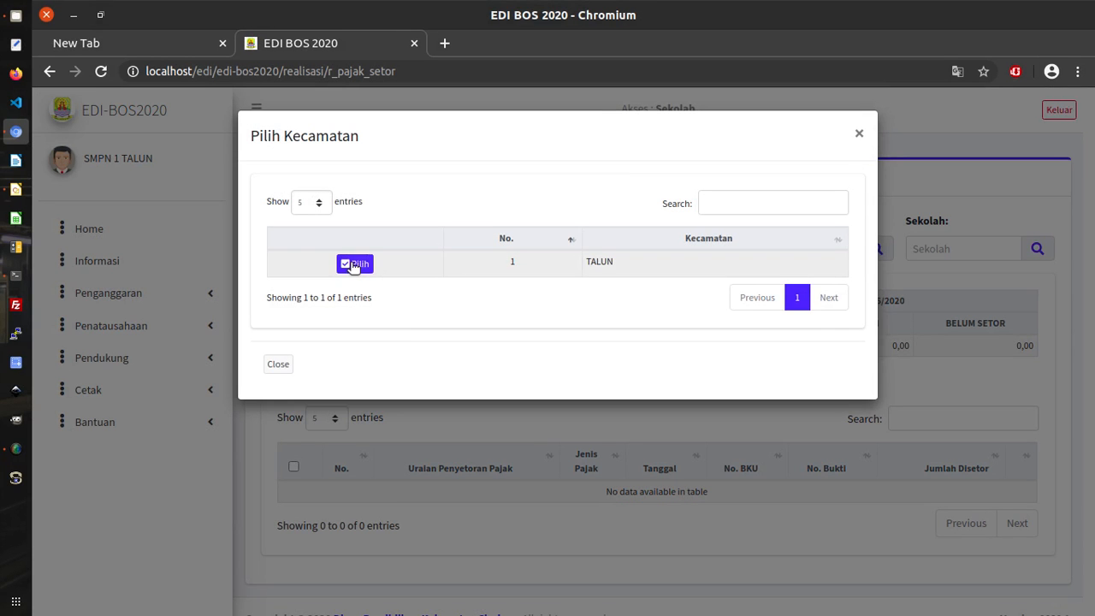
left_click(353, 264)
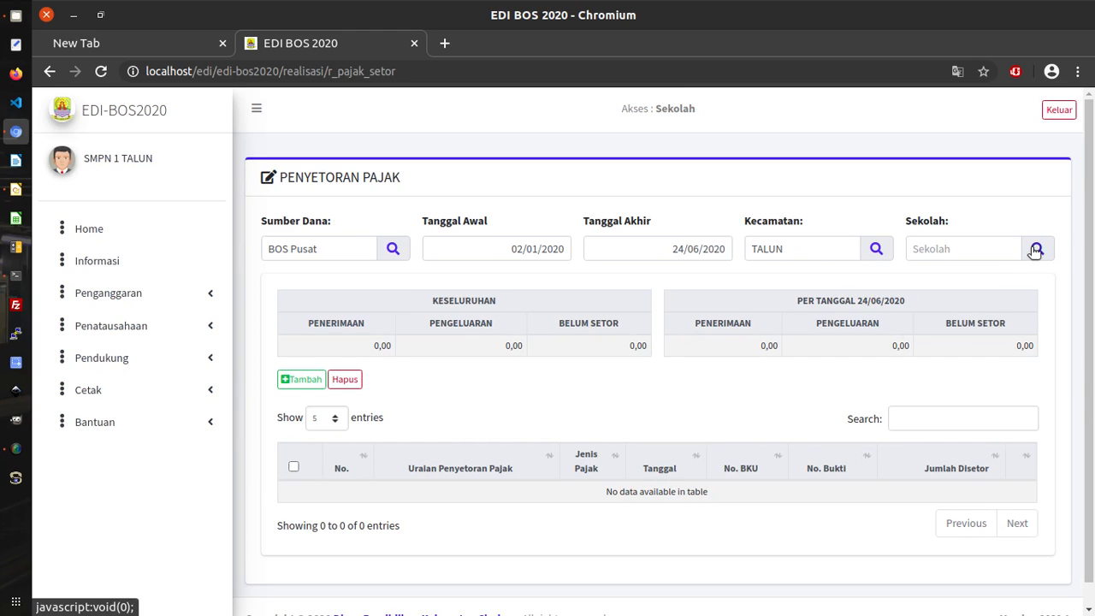
left_click(1037, 249)
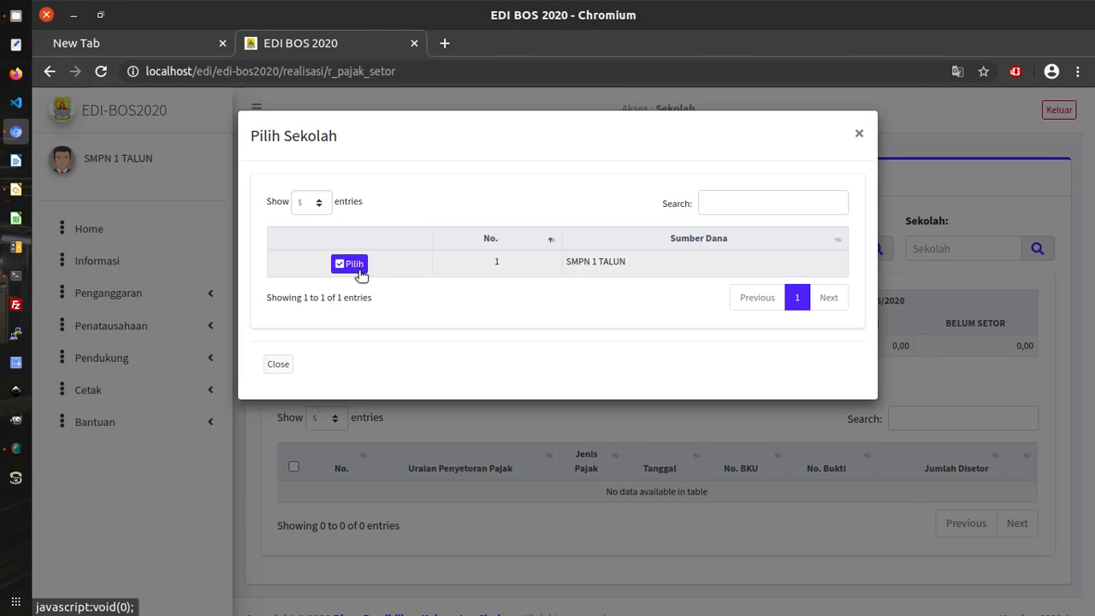
left_click(353, 265)
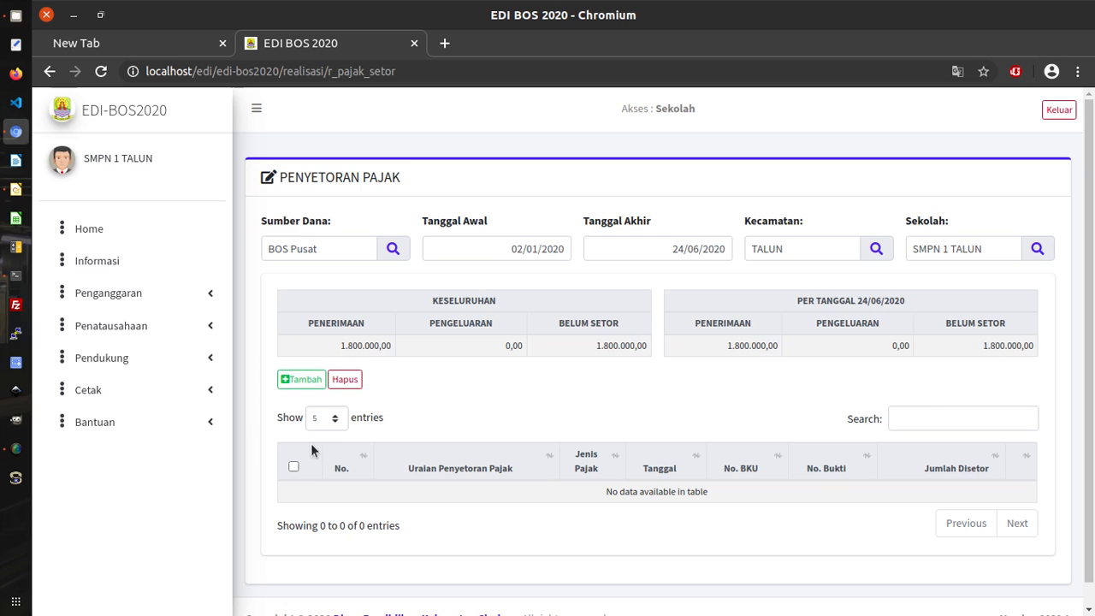
Step: Add a tax deposit record for the collected tax "Diterima PPN Pengadaan Alat Tulis Kantor (Rutin)" and fill in its NTPN transaction number
left_click(296, 381)
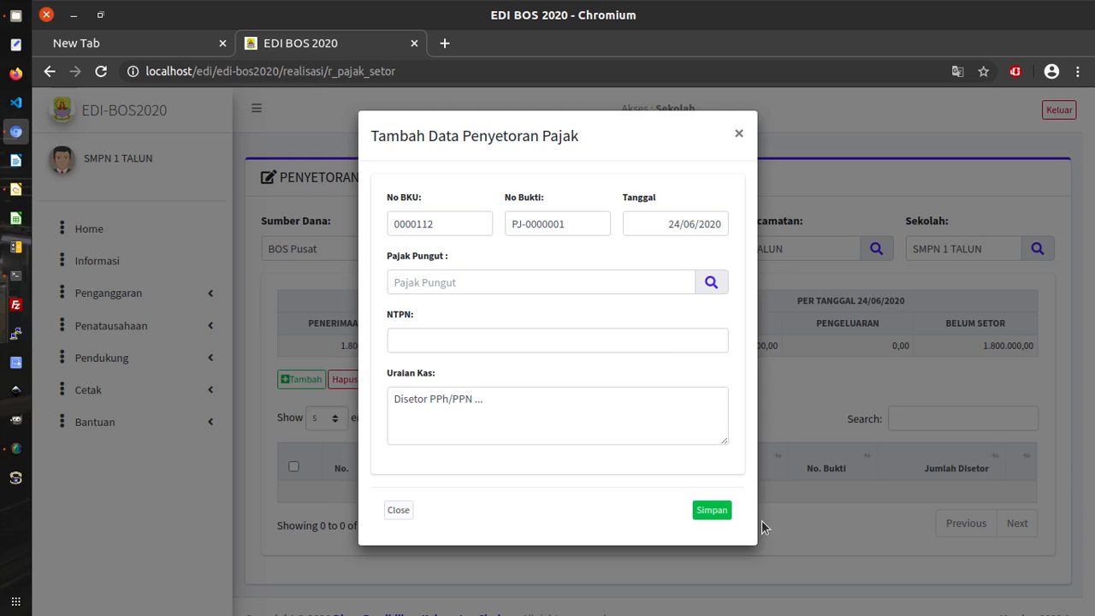
left_click(709, 282)
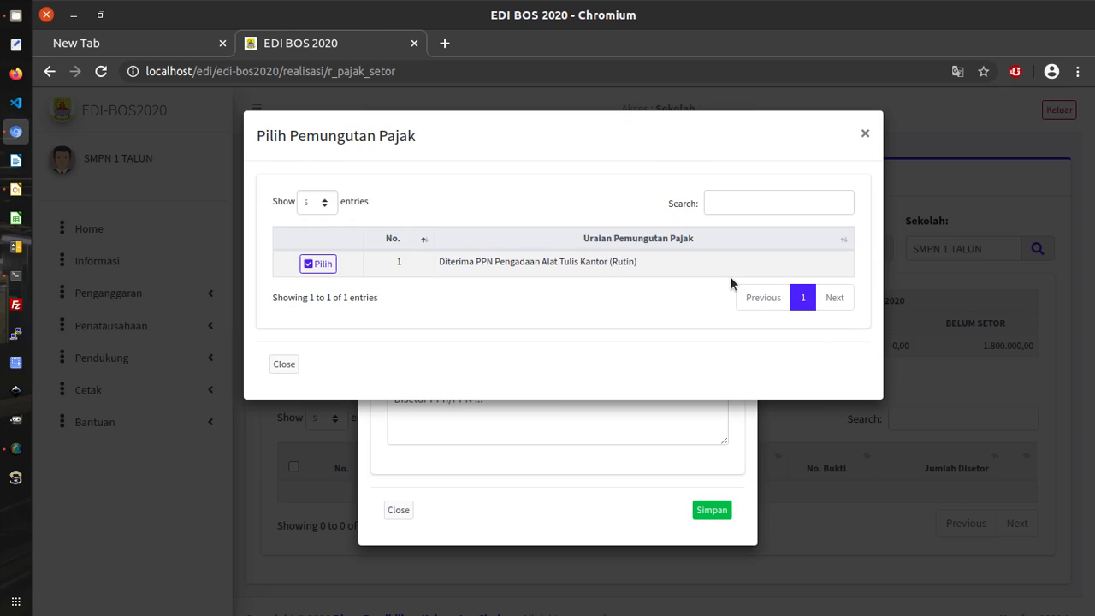
left_click(862, 136)
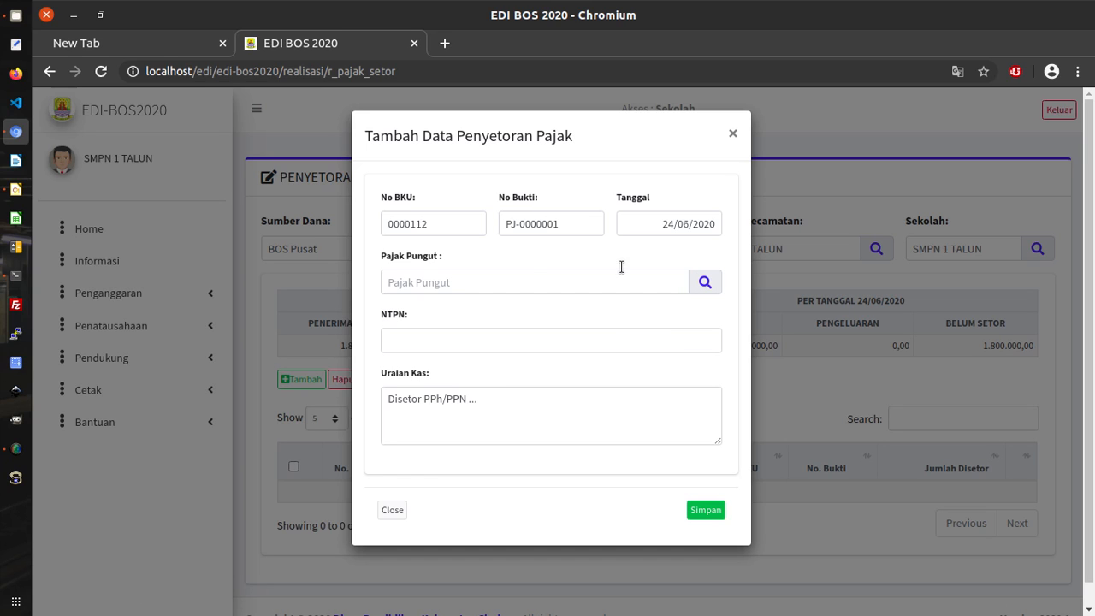
left_click(705, 285)
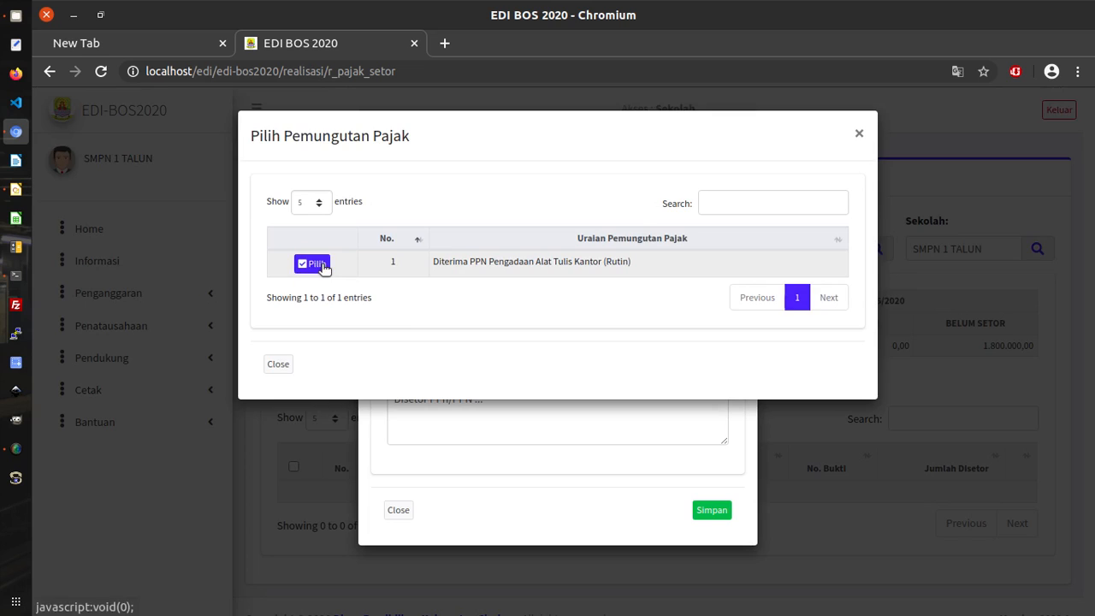
left_click(313, 262)
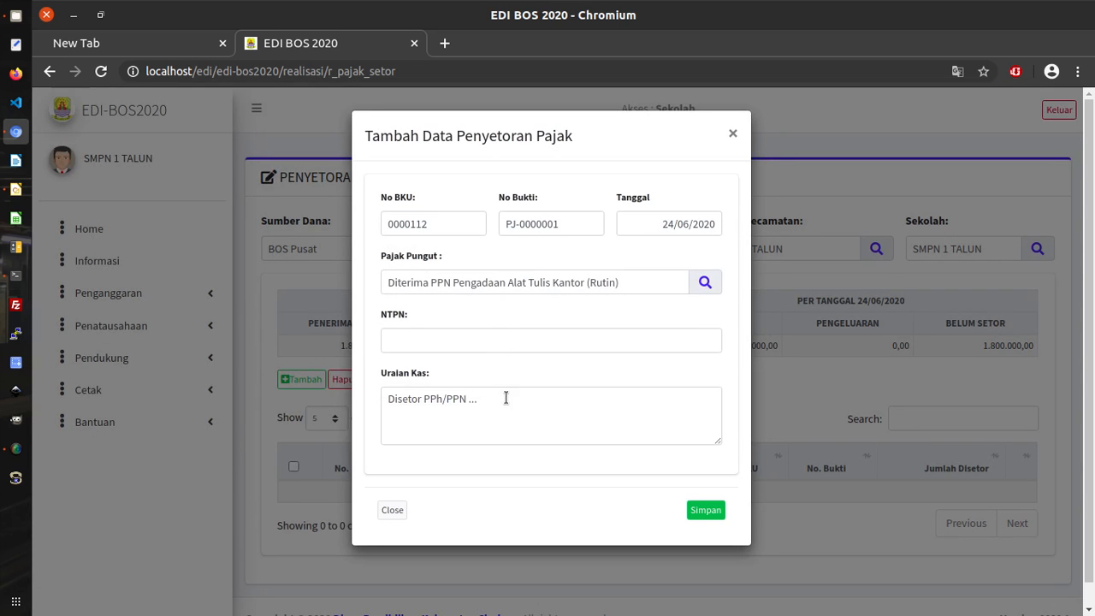
left_click(487, 344)
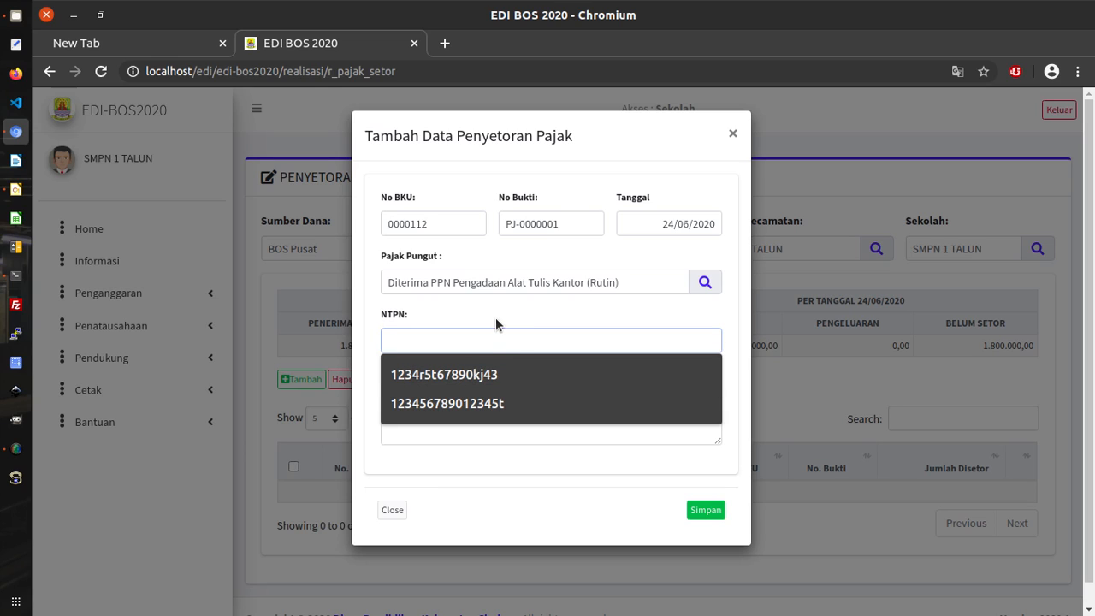
left_click(508, 405)
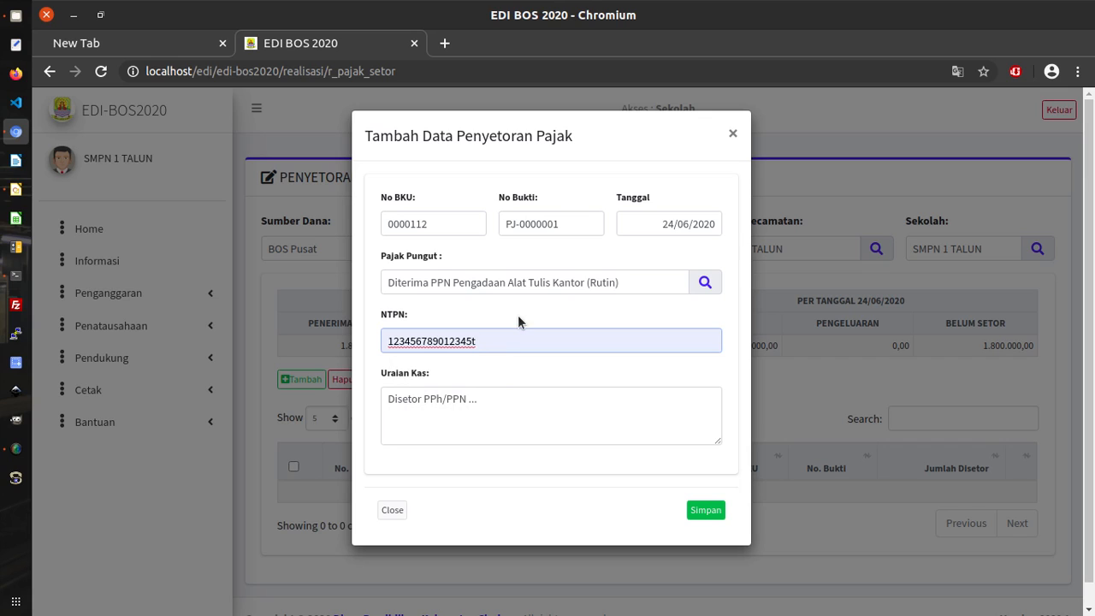
Step: Change the deposit's Uraian Kas to "Disetor PPN Pengadaan Alat Tulis Kantor (Rutin)", reusing the wording from the Pajak Pungut field
double_click(436, 281)
left_click_drag(431, 282, 638, 276)
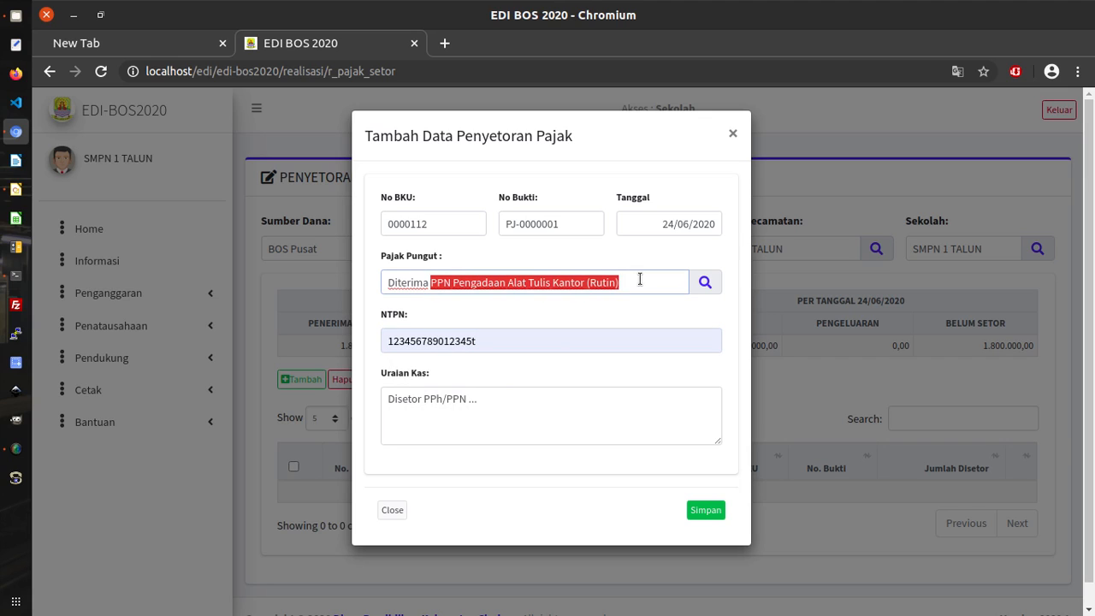
right_click(615, 283)
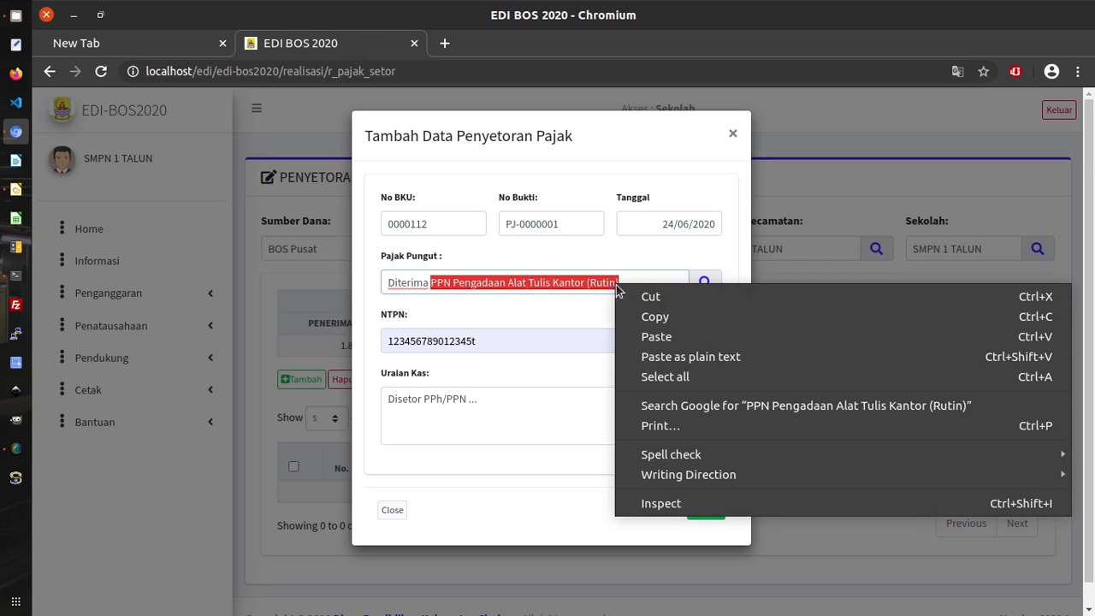
left_click(650, 317)
left_click_drag(484, 400, 423, 399)
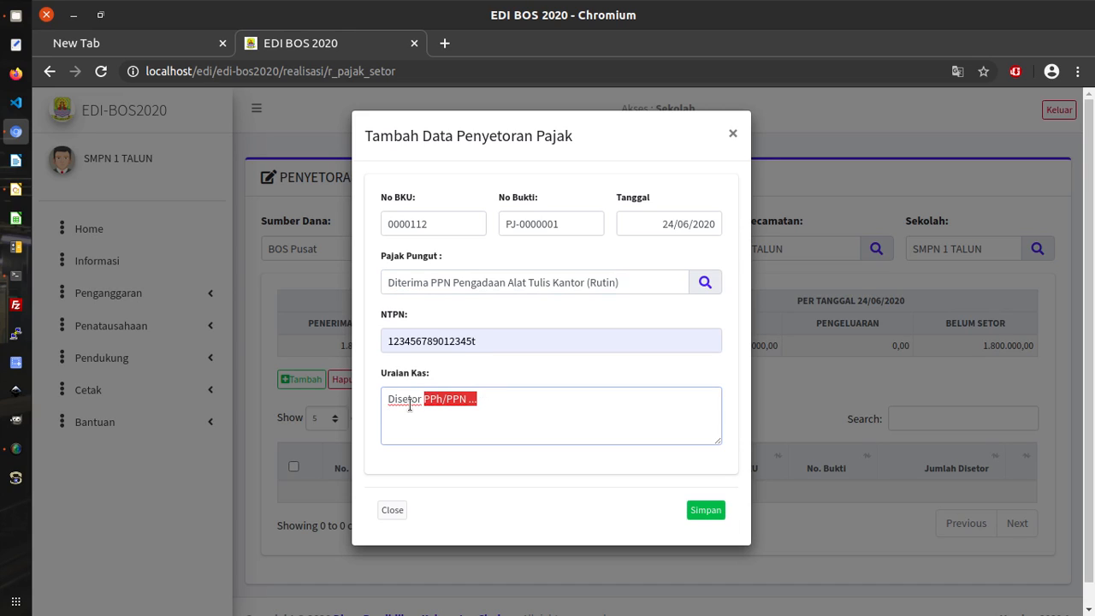
key("ctrl+v")
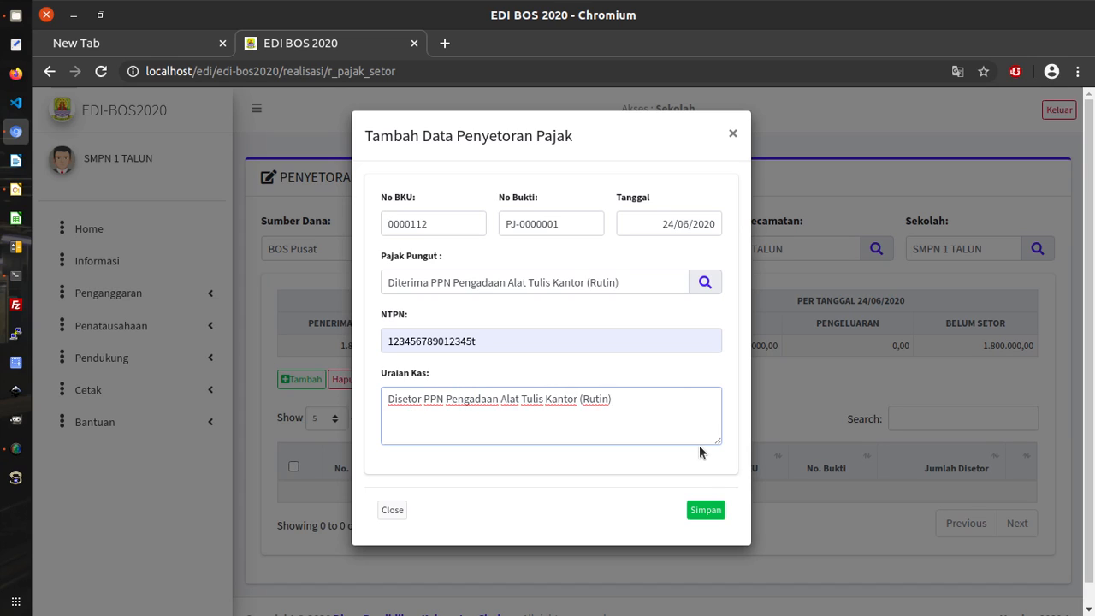
Step: Set the tax deposit's Tanggal to 01/04/2020 and save the record
left_click(659, 227)
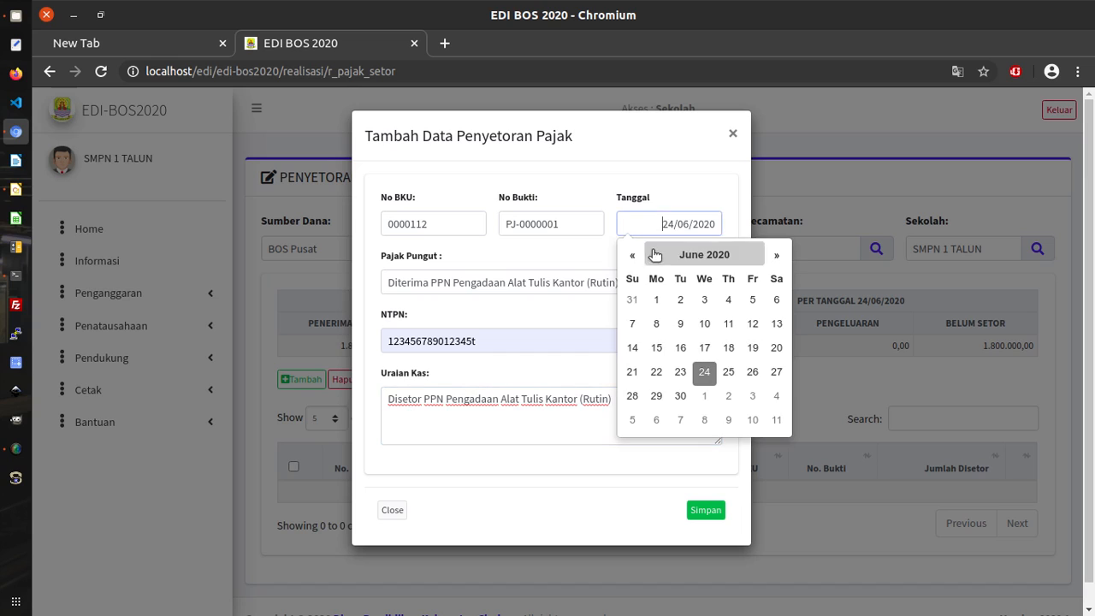
left_click(634, 256)
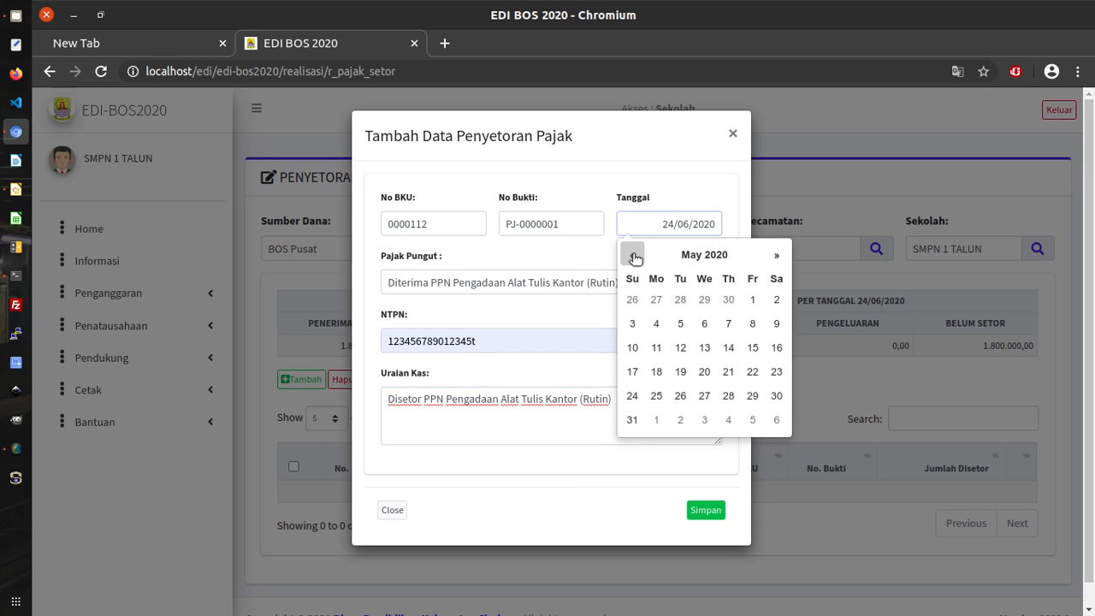
left_click(634, 256)
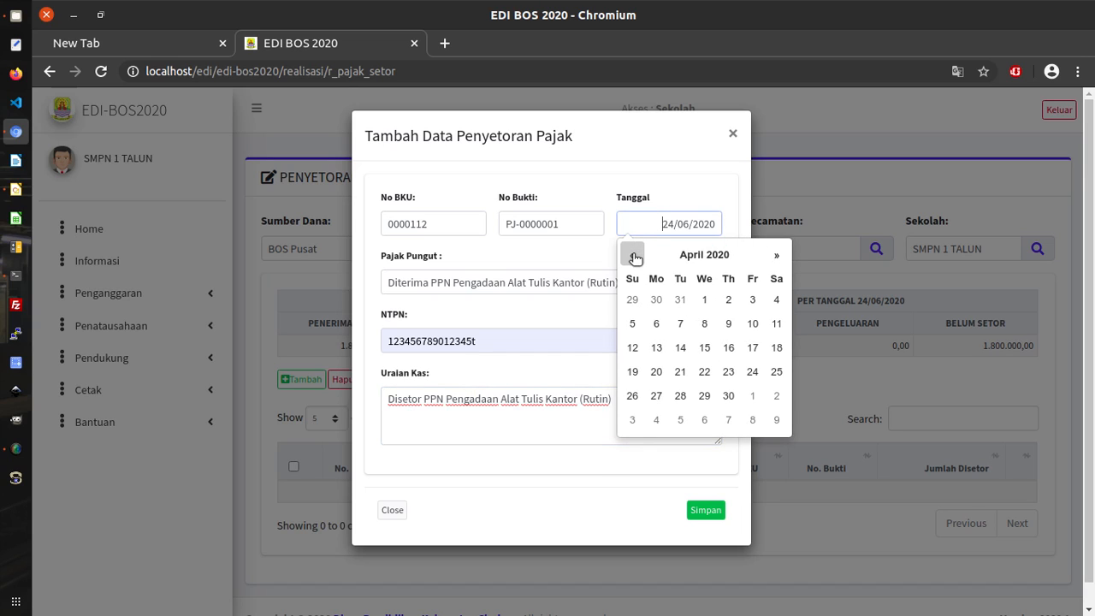
left_click(705, 298)
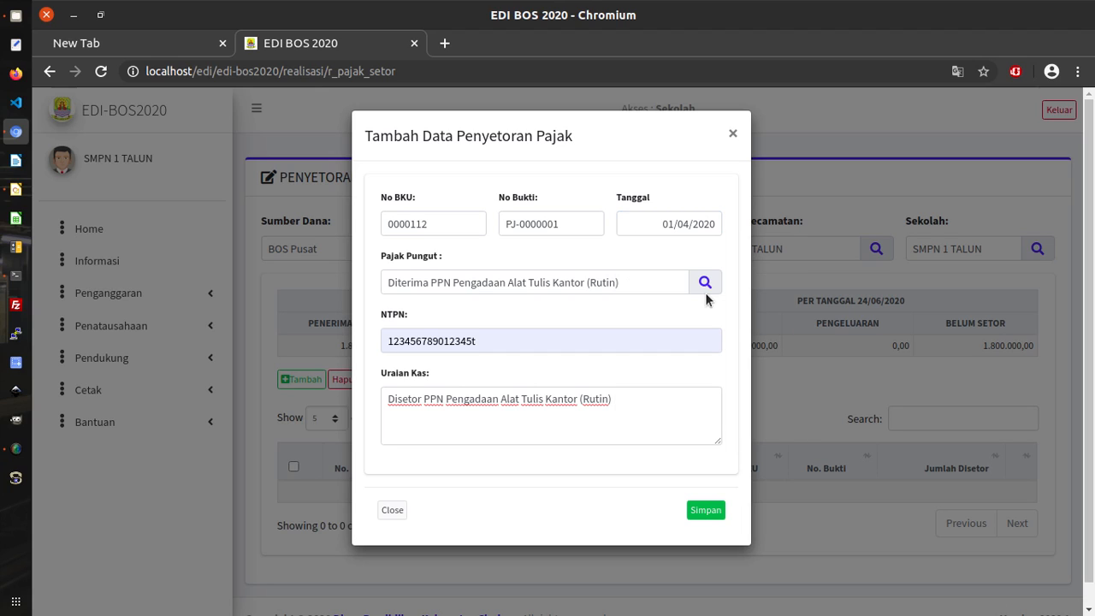
left_click(707, 510)
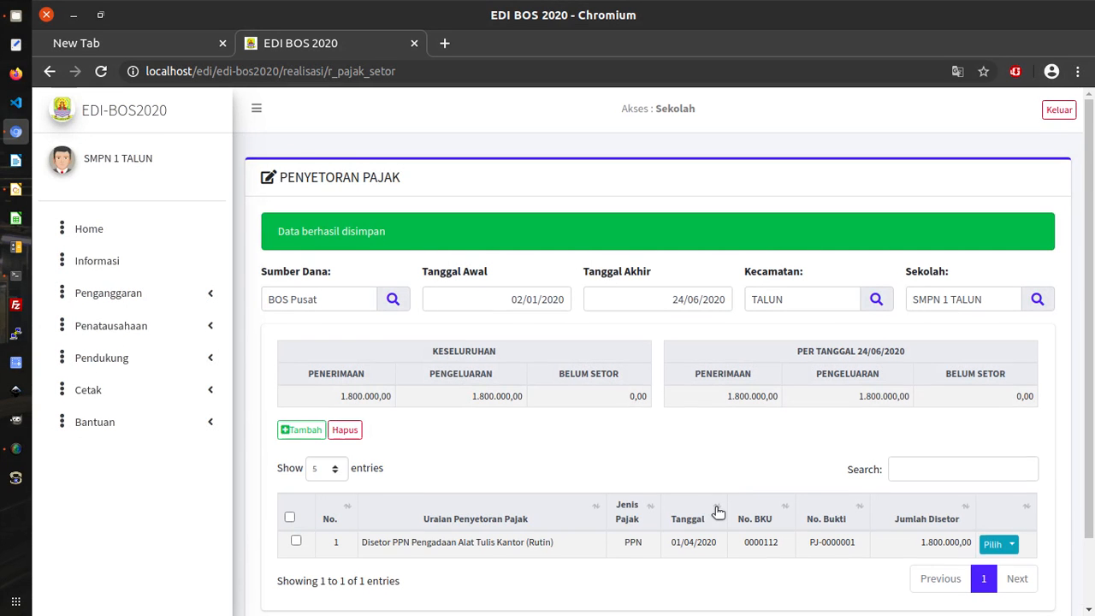
Step: Examine the overall Penerimaan, Pengeluaran and Belum Setor amounts, the Per Tanggal heading and the deposit entry's date
scroll(717, 511, "down", 2)
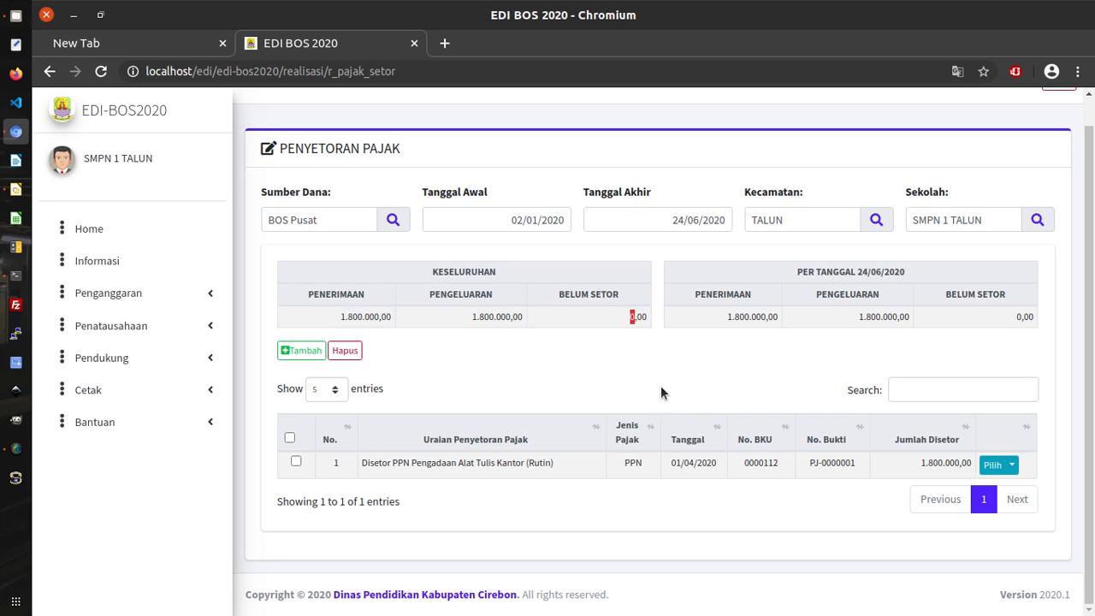
left_click_drag(338, 315, 379, 316)
left_click_drag(456, 313, 533, 326)
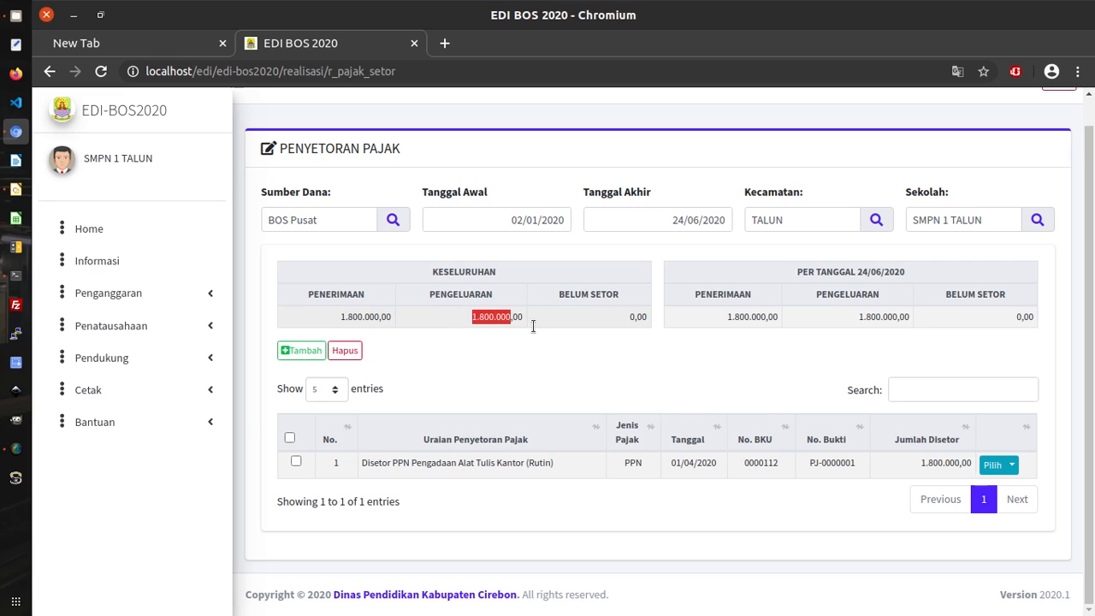
left_click(631, 319)
left_click_drag(632, 319, 629, 318)
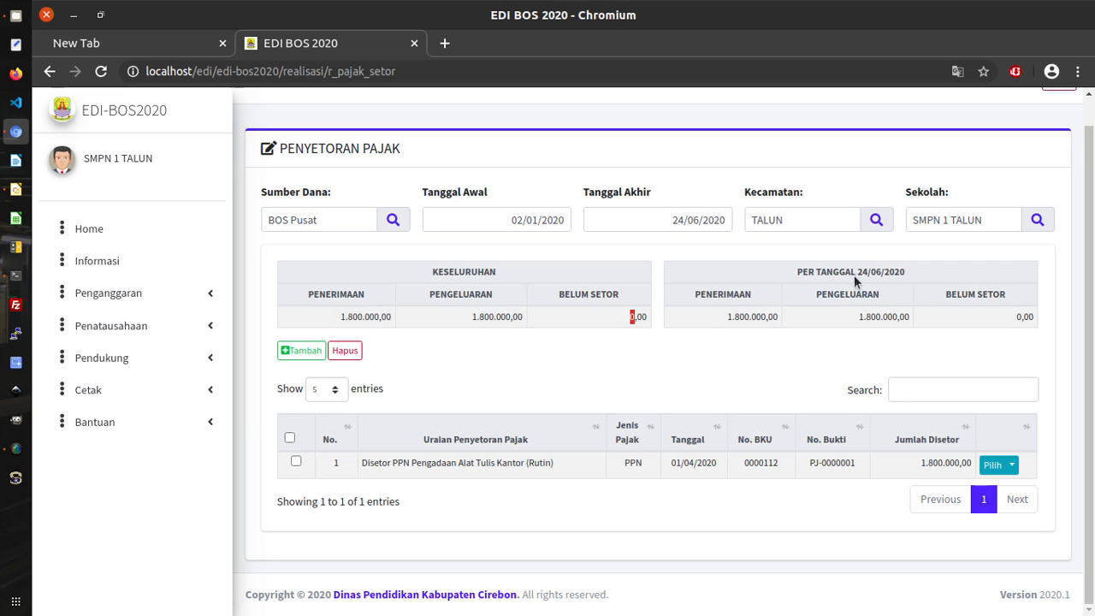
left_click_drag(859, 272, 898, 275)
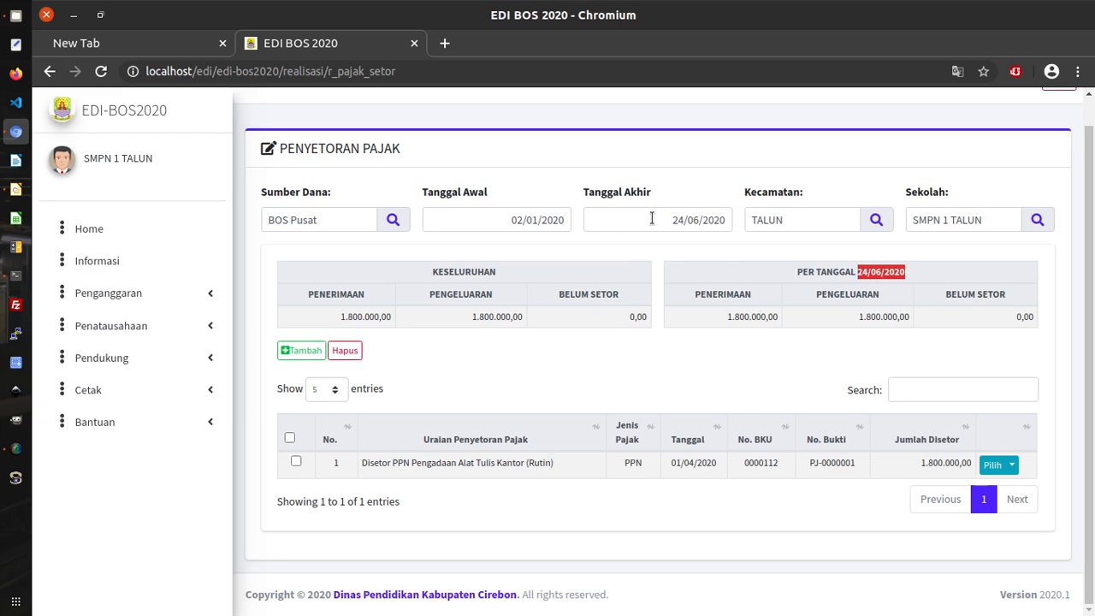
left_click_drag(689, 467, 696, 466)
Step: Filter the tax deposit list with Tanggal Akhir 31/03/2020 and check the overall Belum Setor amount
left_click(698, 220)
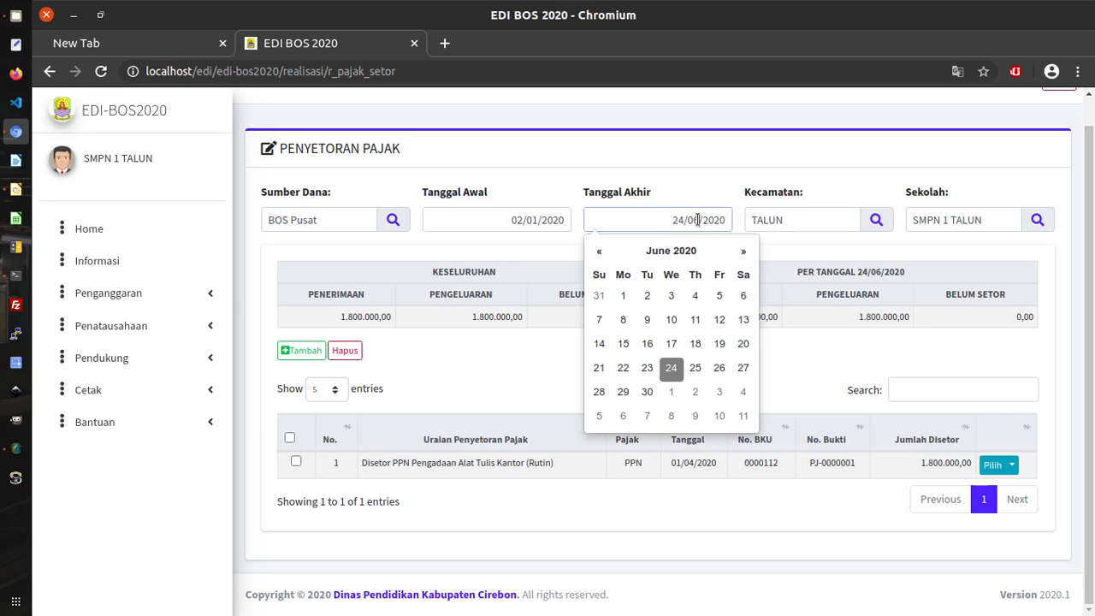
left_click(604, 250)
left_click(604, 250)
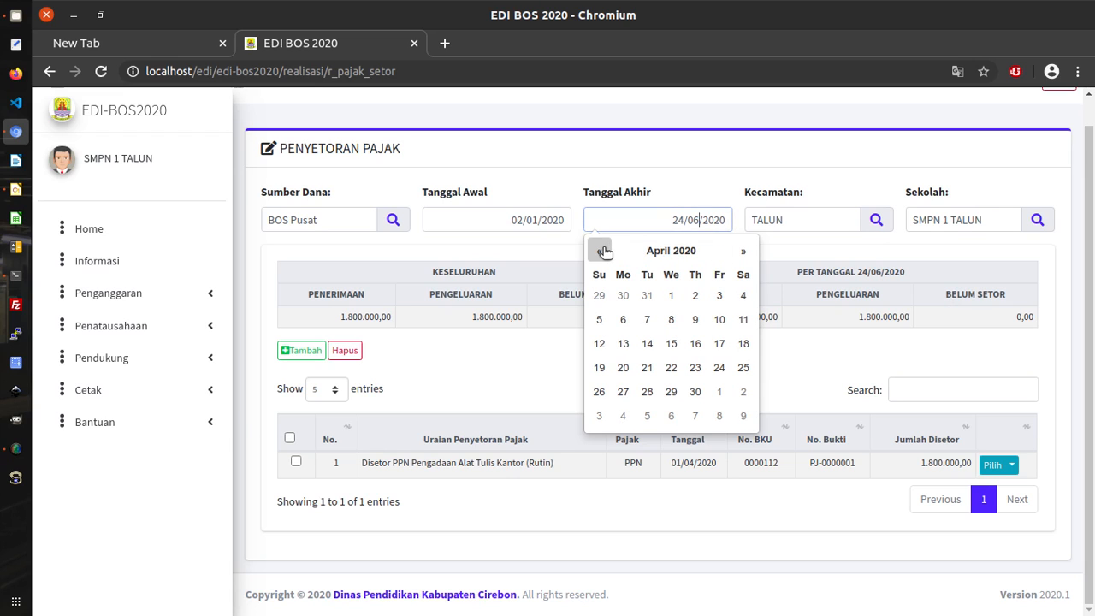
left_click(604, 250)
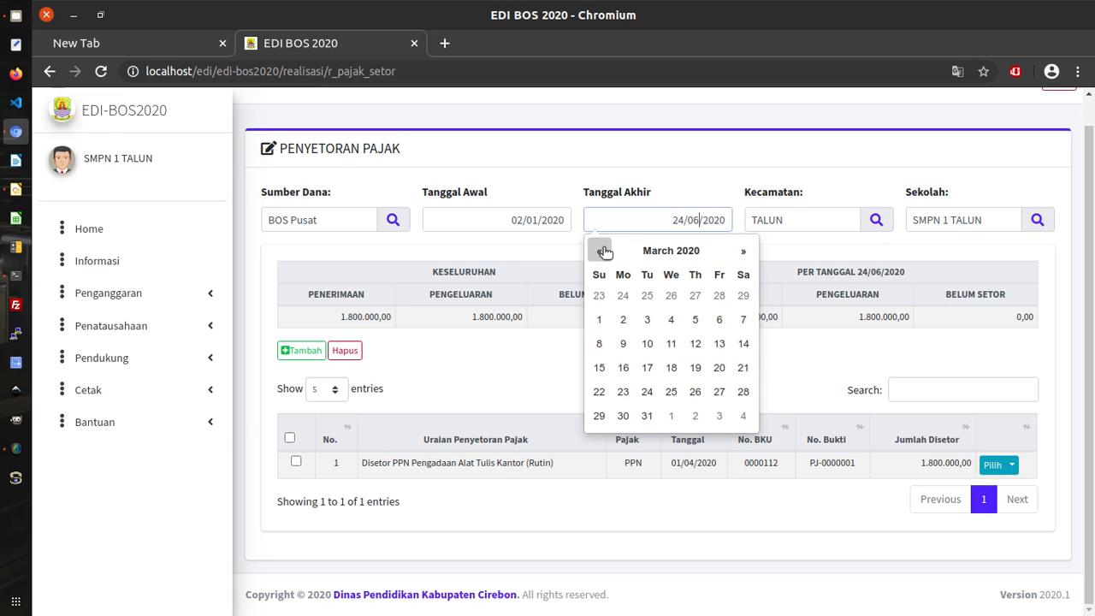
left_click(647, 417)
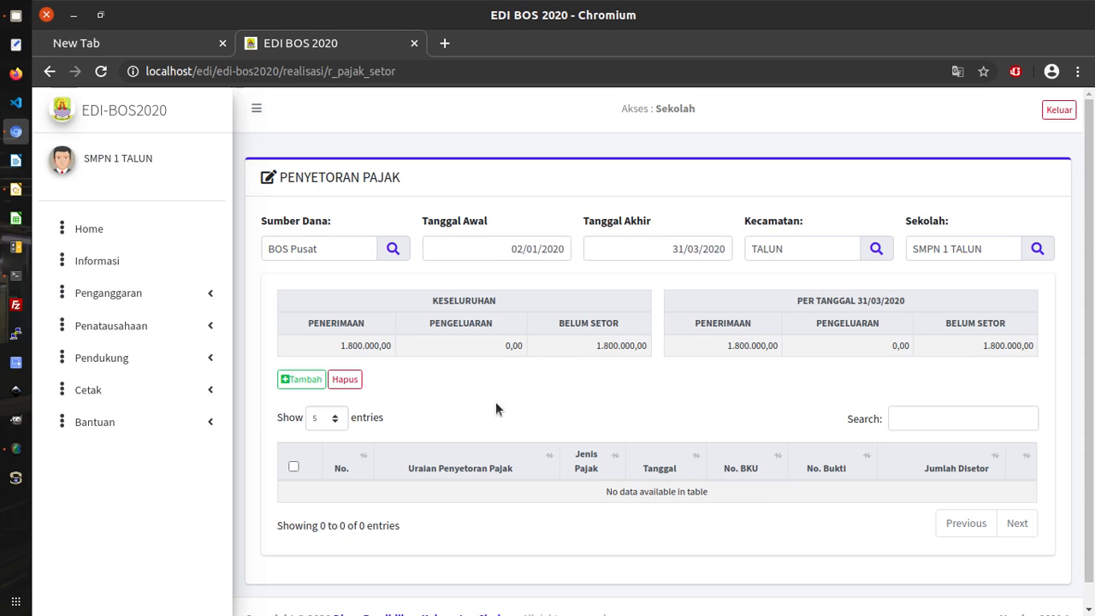
left_click_drag(595, 345, 634, 350)
Step: Set the list's Tanggal Akhir to 01/04/2020 and check the description of the listed PPN deposit
left_click(674, 249)
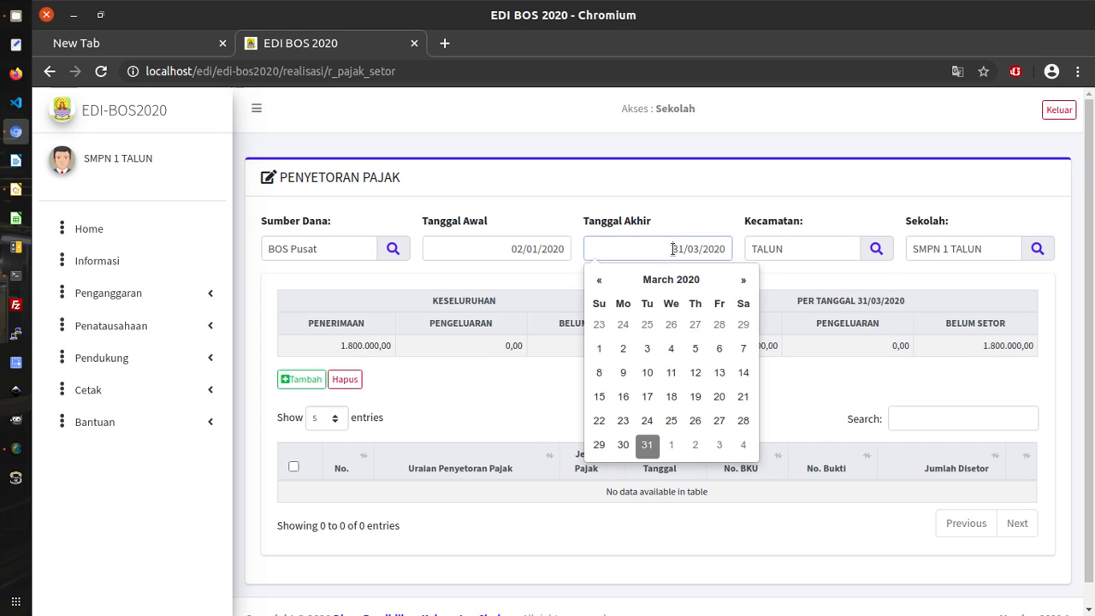
left_click(741, 281)
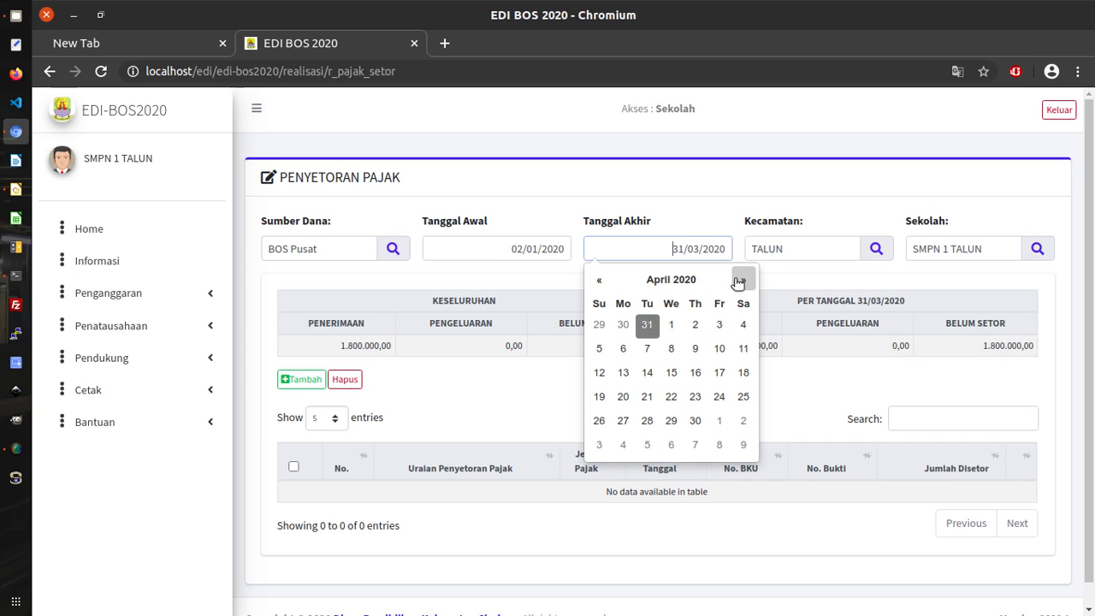
left_click(671, 326)
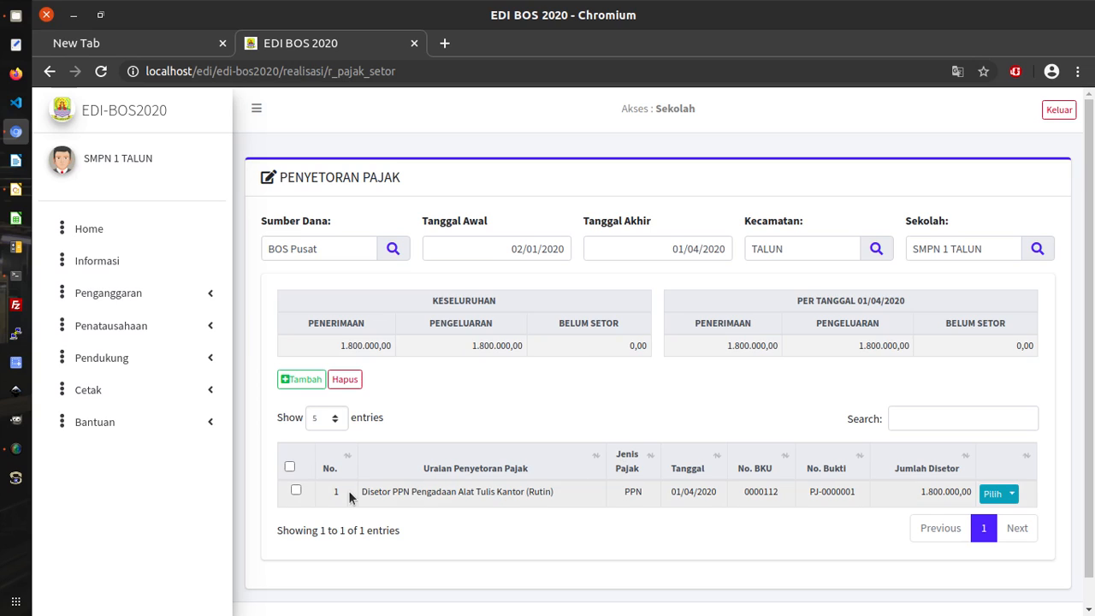
left_click_drag(363, 491, 558, 492)
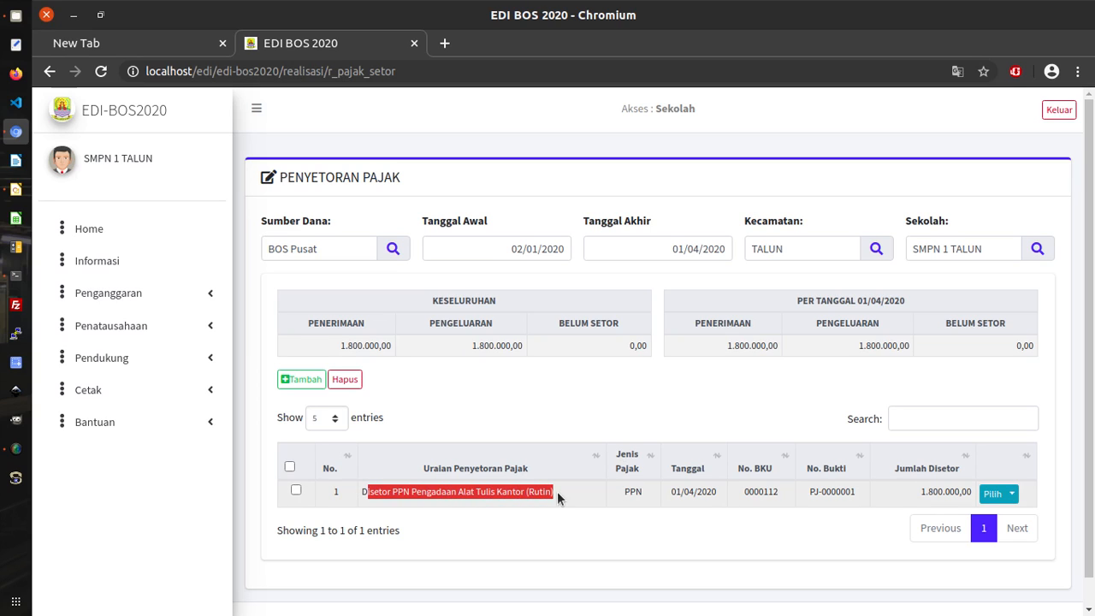
Step: Check which collected taxes a new tax deposit record offers under Pajak Pungut, and close the record without saving
left_click(587, 423)
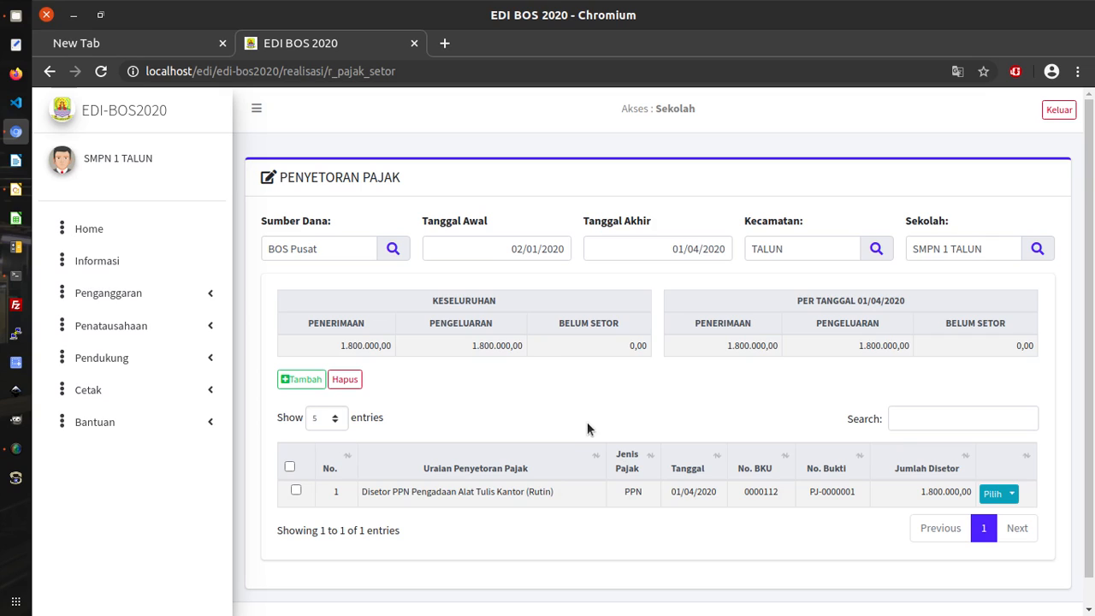
left_click(310, 381)
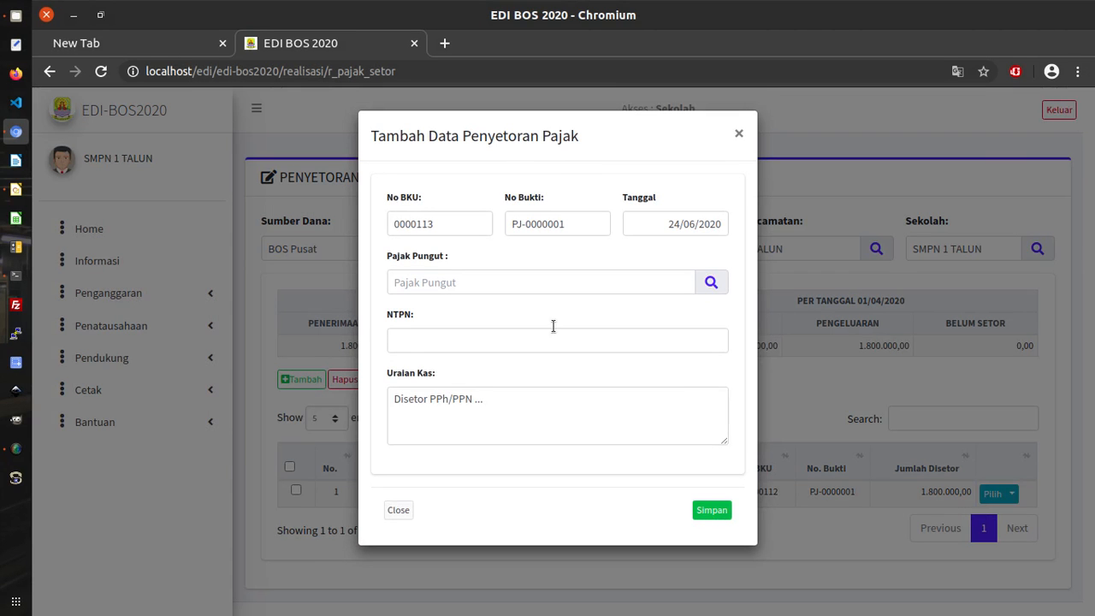
left_click(711, 284)
left_click(711, 283)
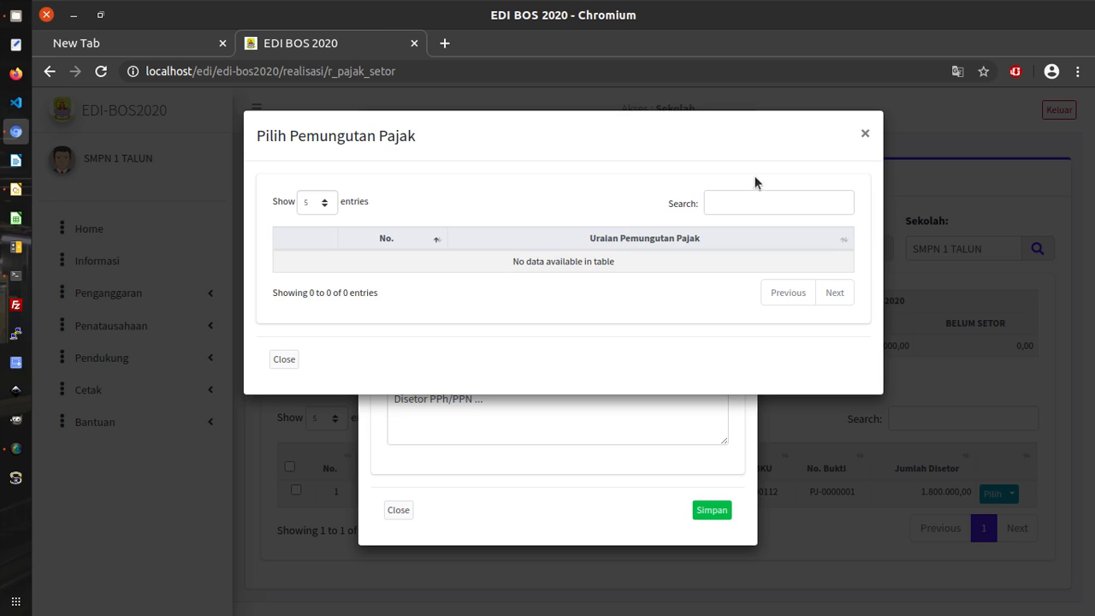
left_click(866, 133)
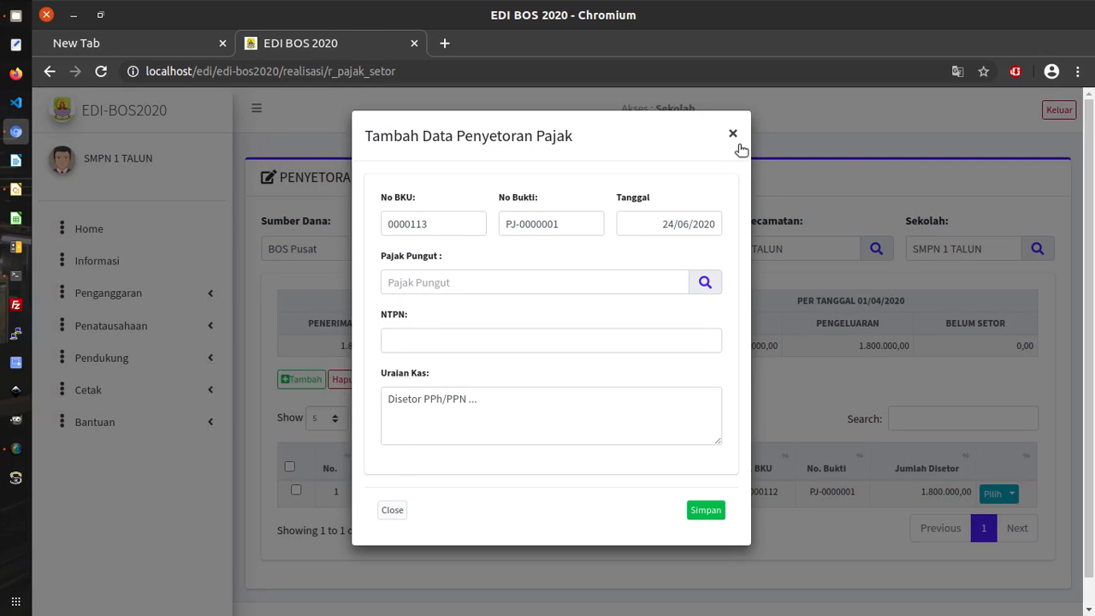
left_click(738, 133)
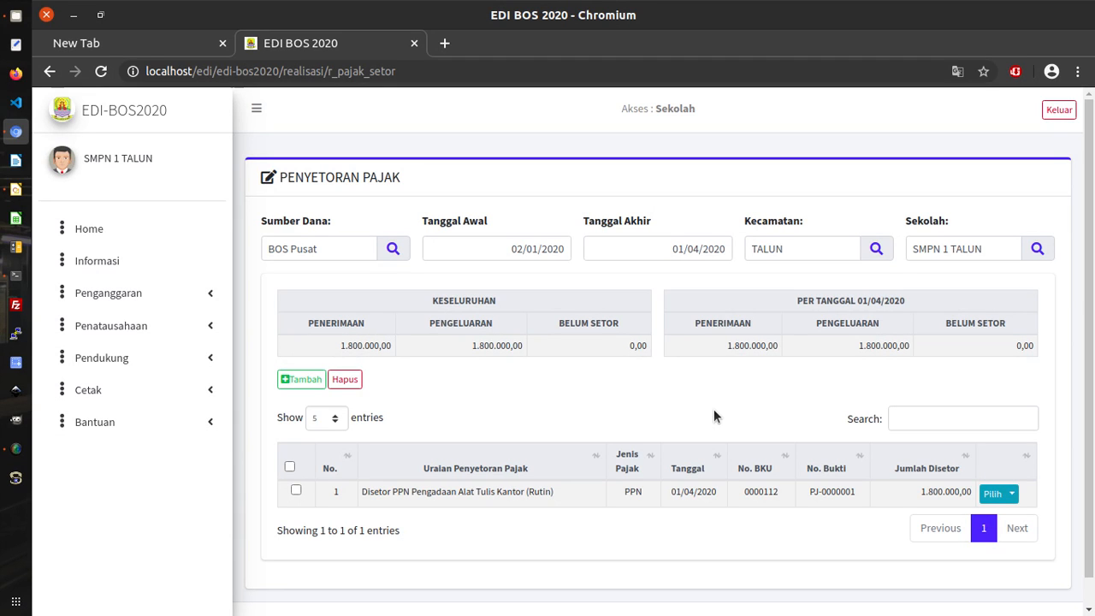
Step: Switch to LibreOffice Draw to view the topic outline in pergeseran-kas.odg
left_click(15, 188)
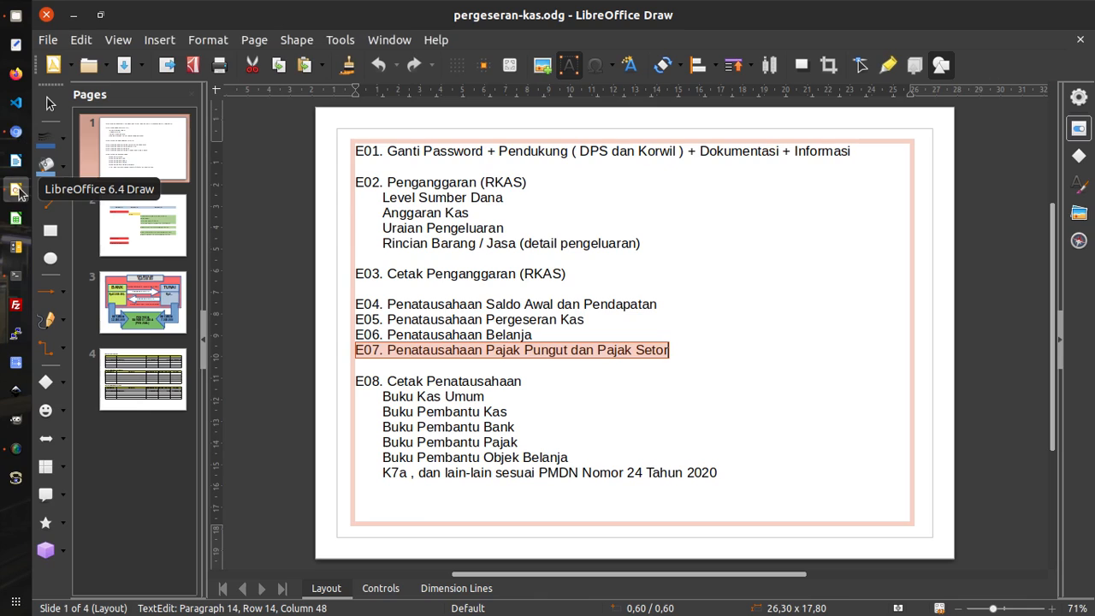